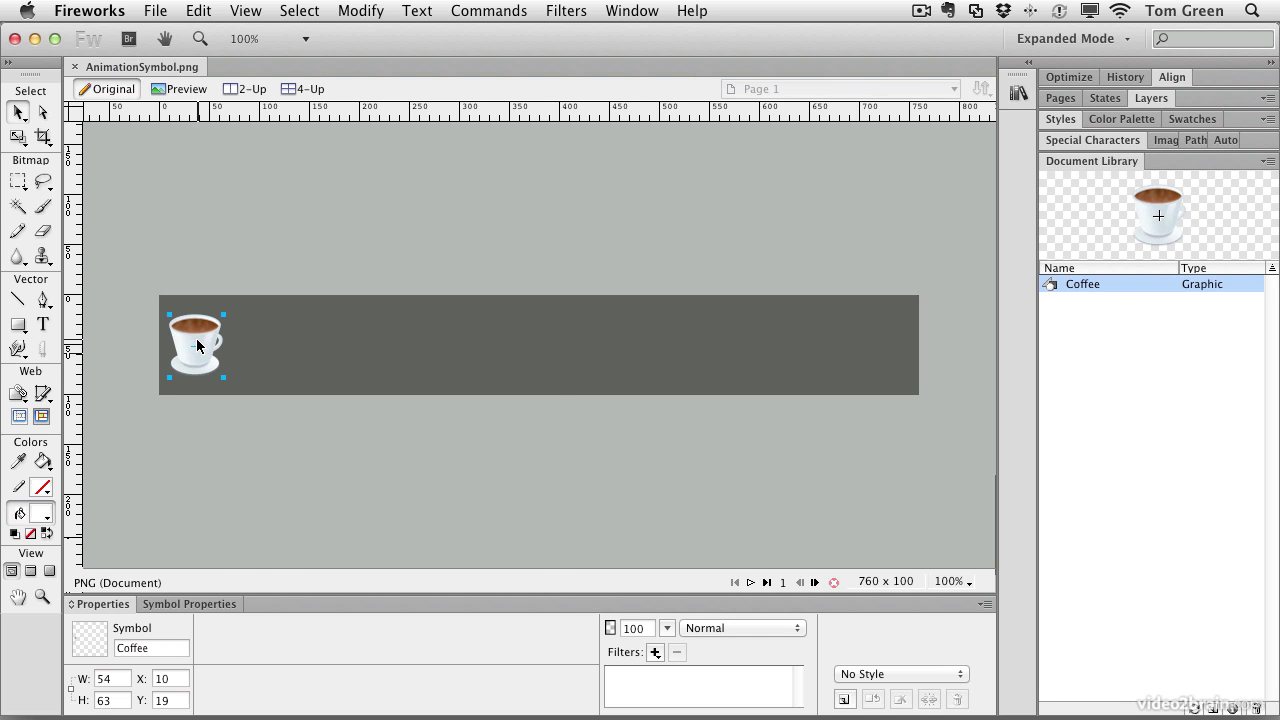
Step: Convert the coffee cup into an Animation-type symbol named 'CoffeeCup'
right_click(196, 345)
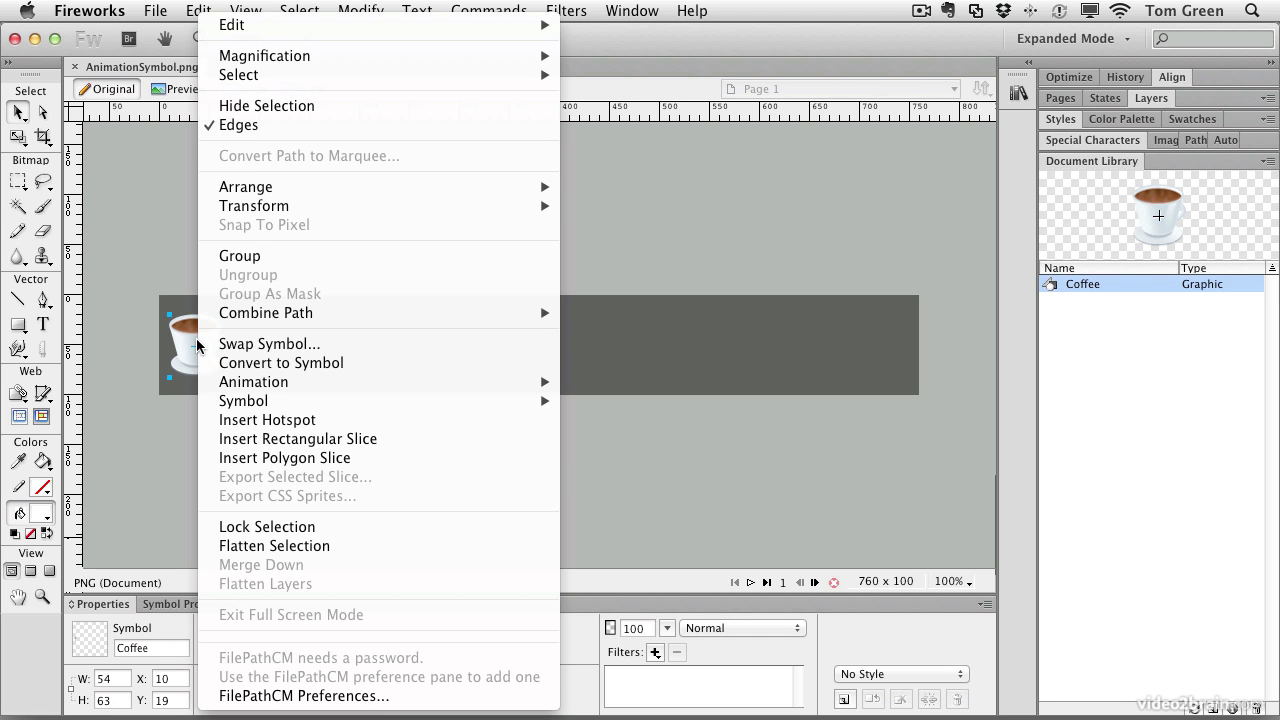
left_click(307, 364)
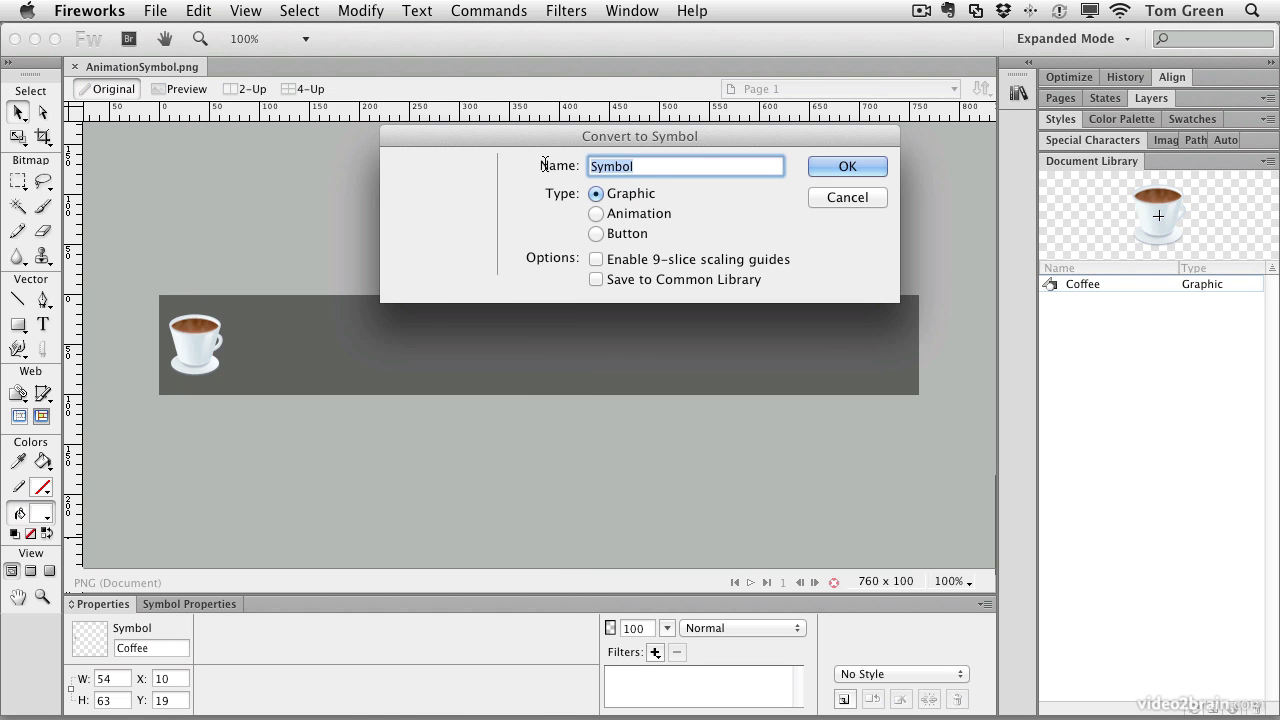
type("CoffeeCup")
left_click(597, 214)
left_click(852, 165)
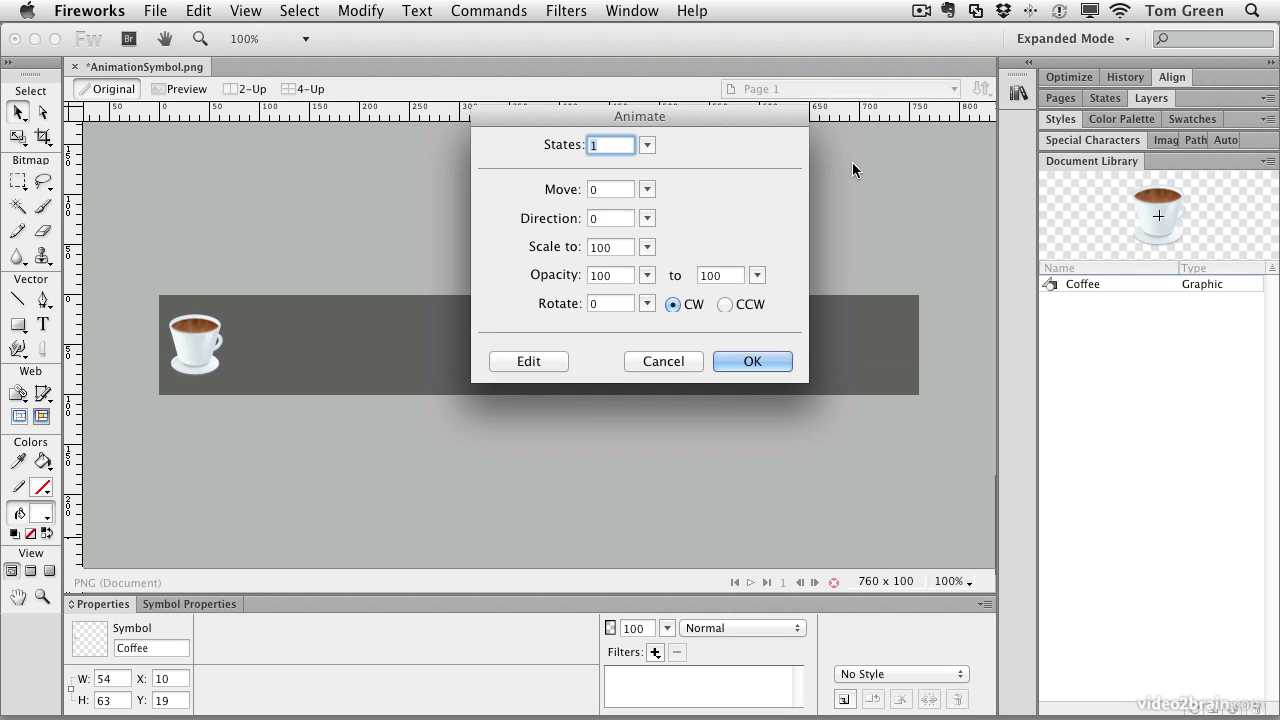
Step: Enter 10 in States, leaving the Direction dial unchanged at 0
left_click_drag(652, 121, 573, 170)
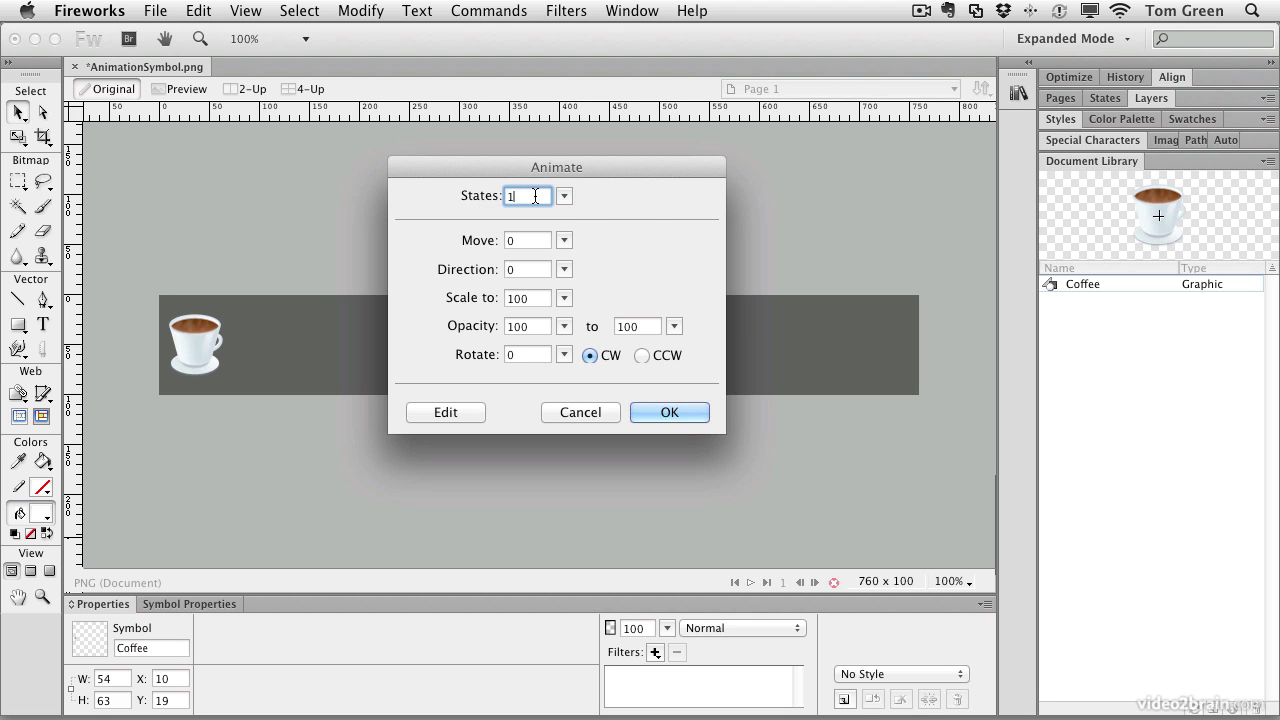
type("10")
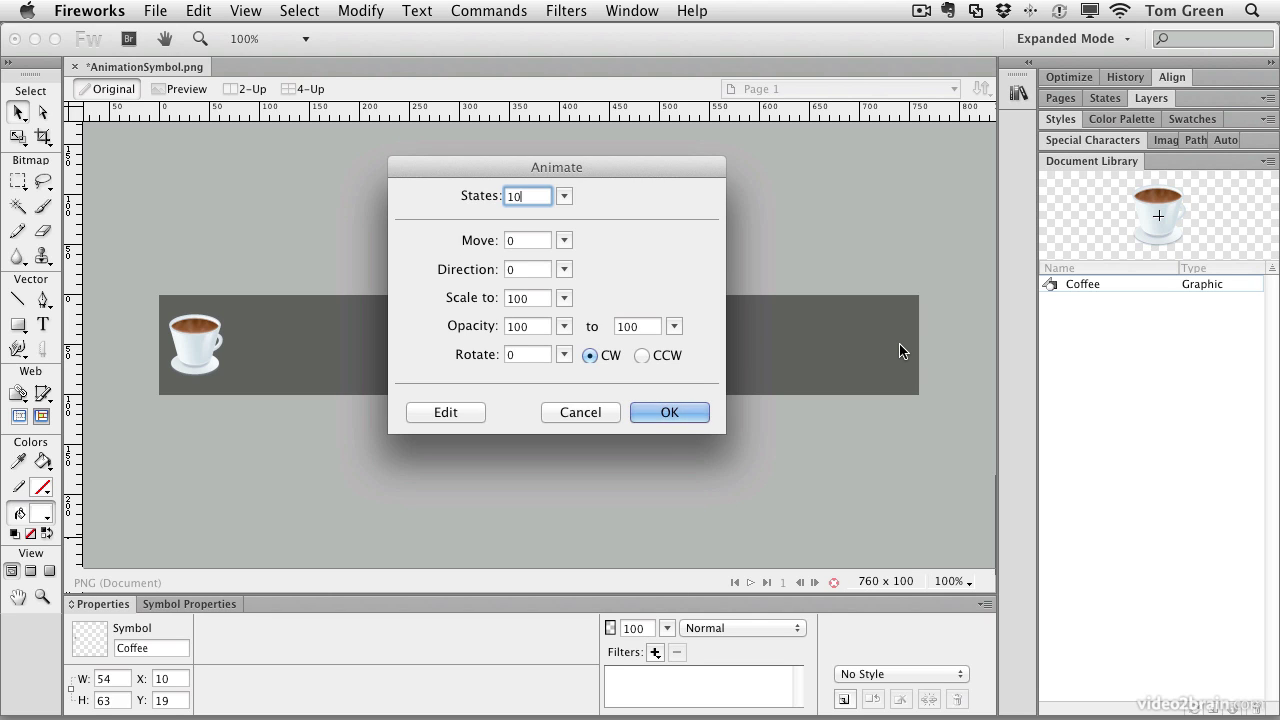
left_click(563, 270)
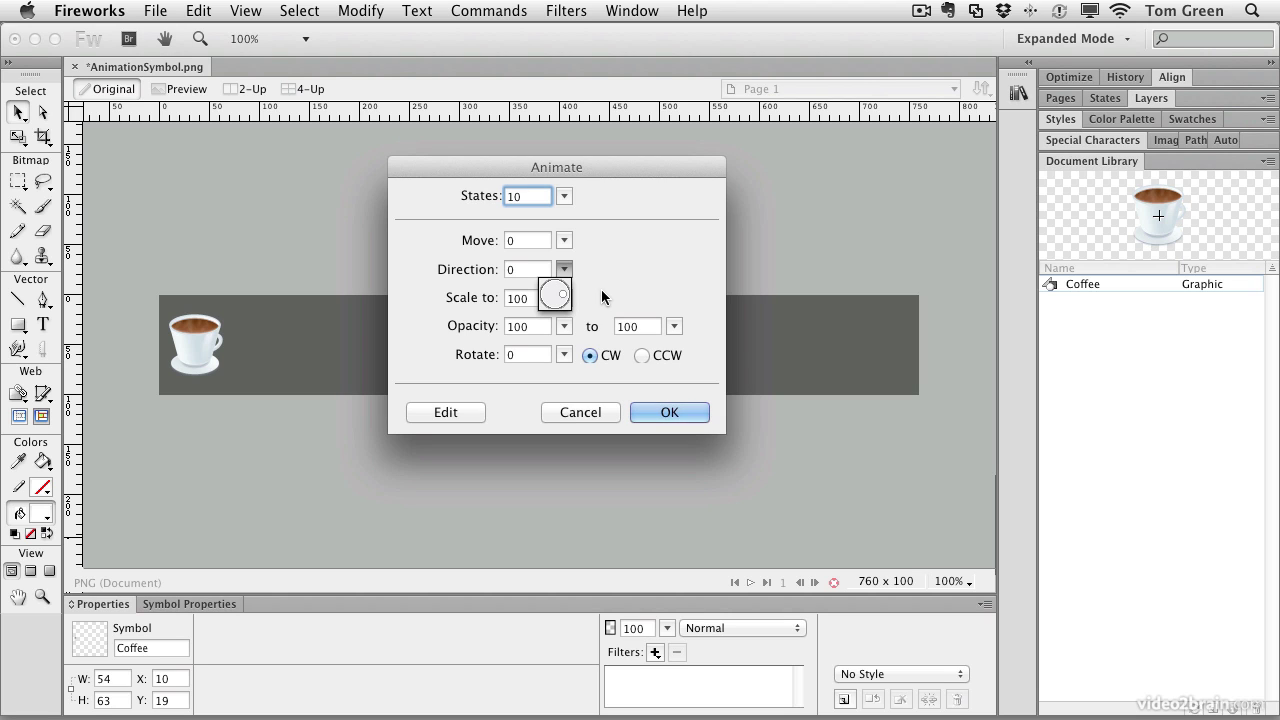
left_click(598, 274)
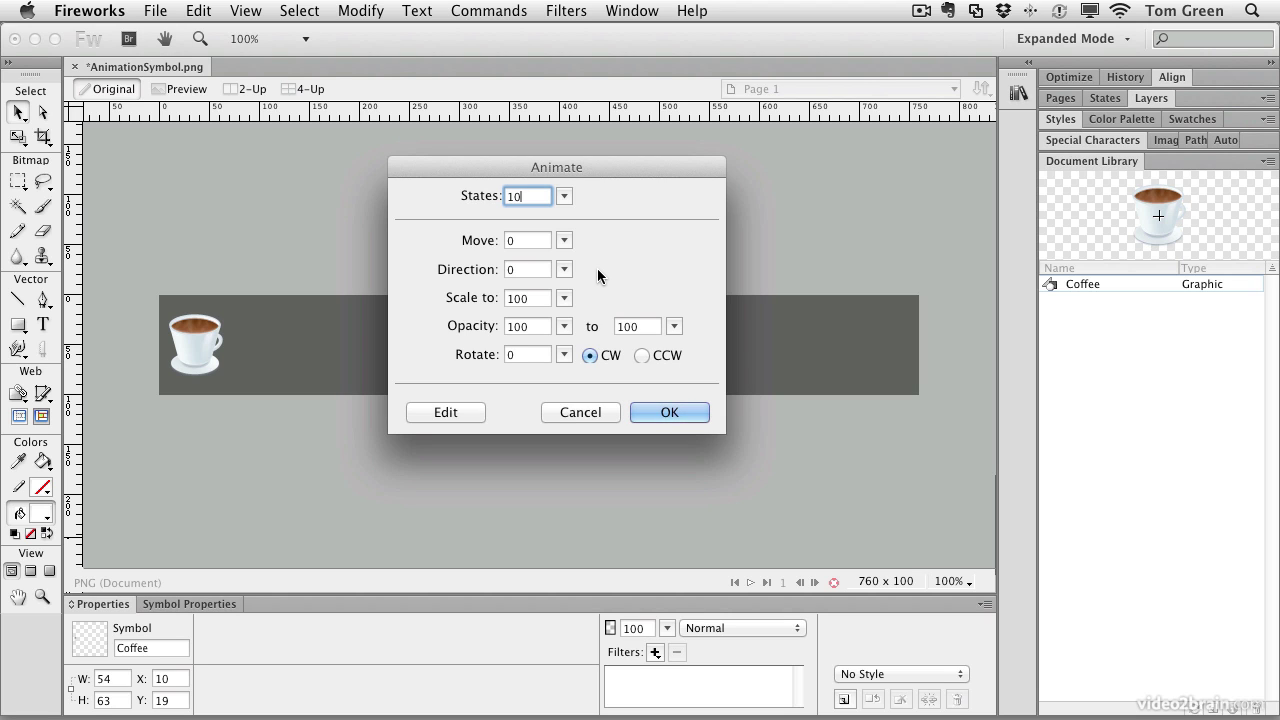
Step: Set the starting opacity to 20 and rotation to 360 degrees, then apply the settings
double_click(534, 326)
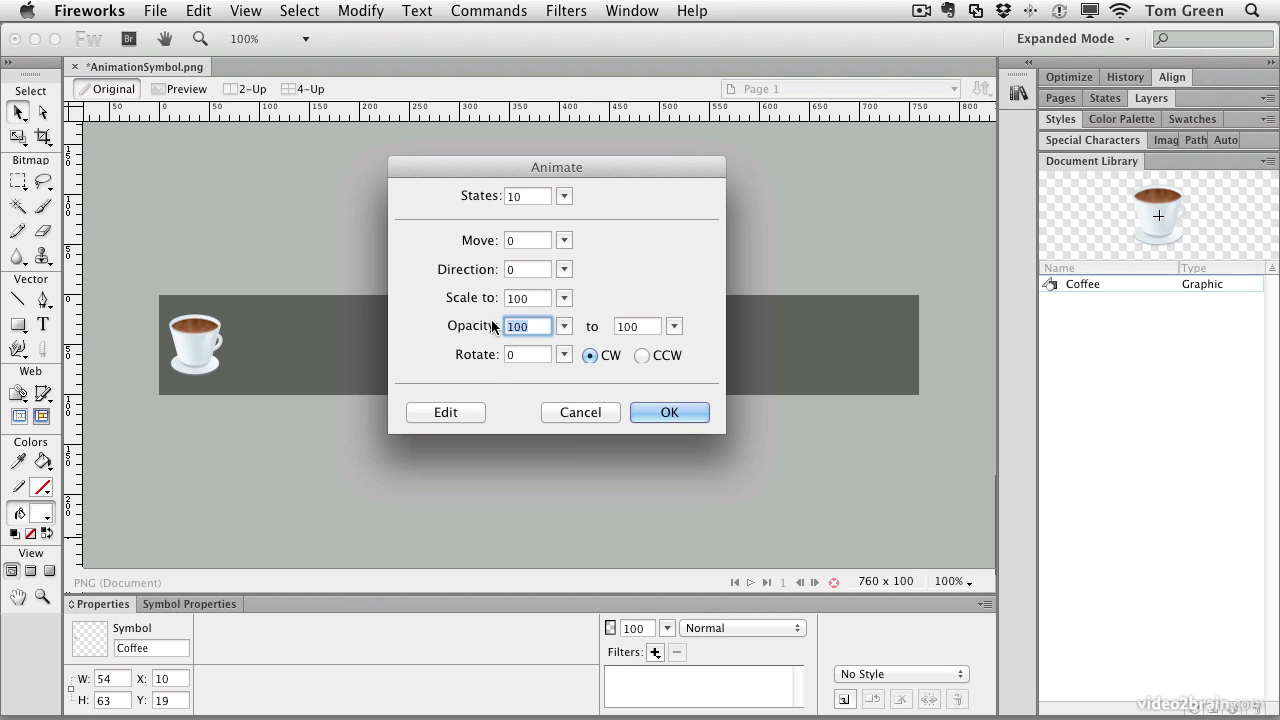
type("20")
left_click(528, 355)
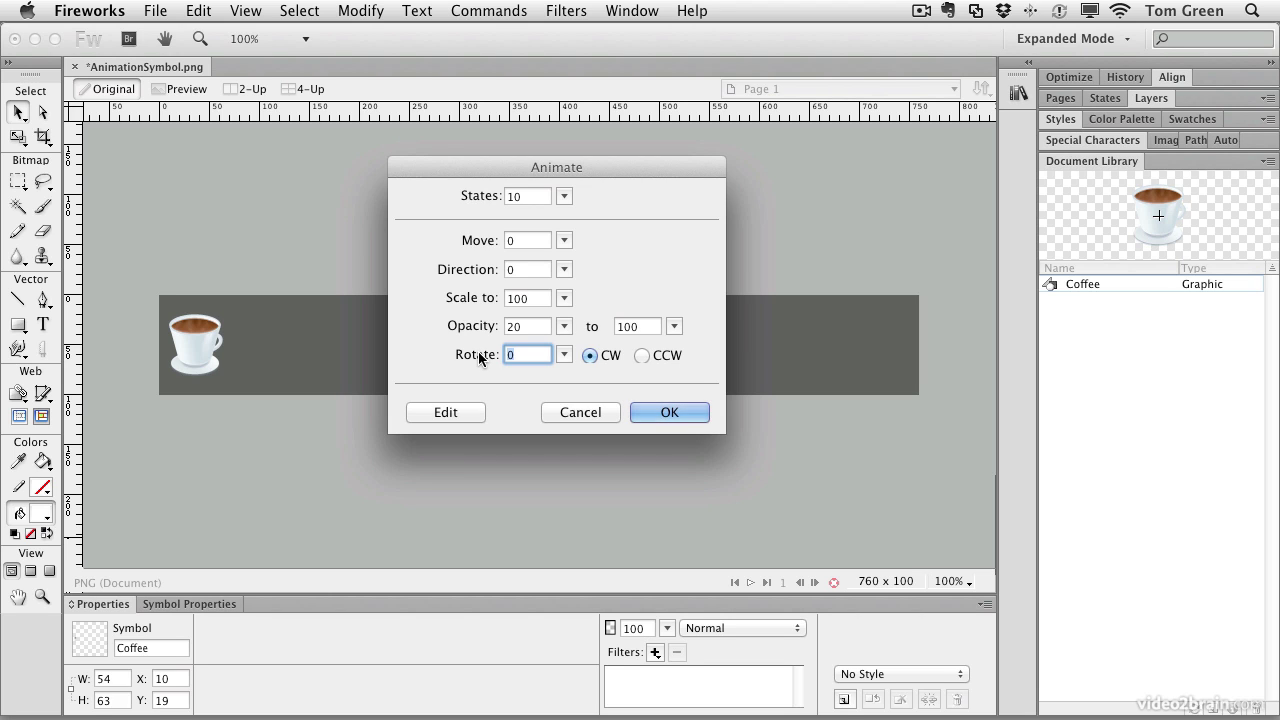
type("360")
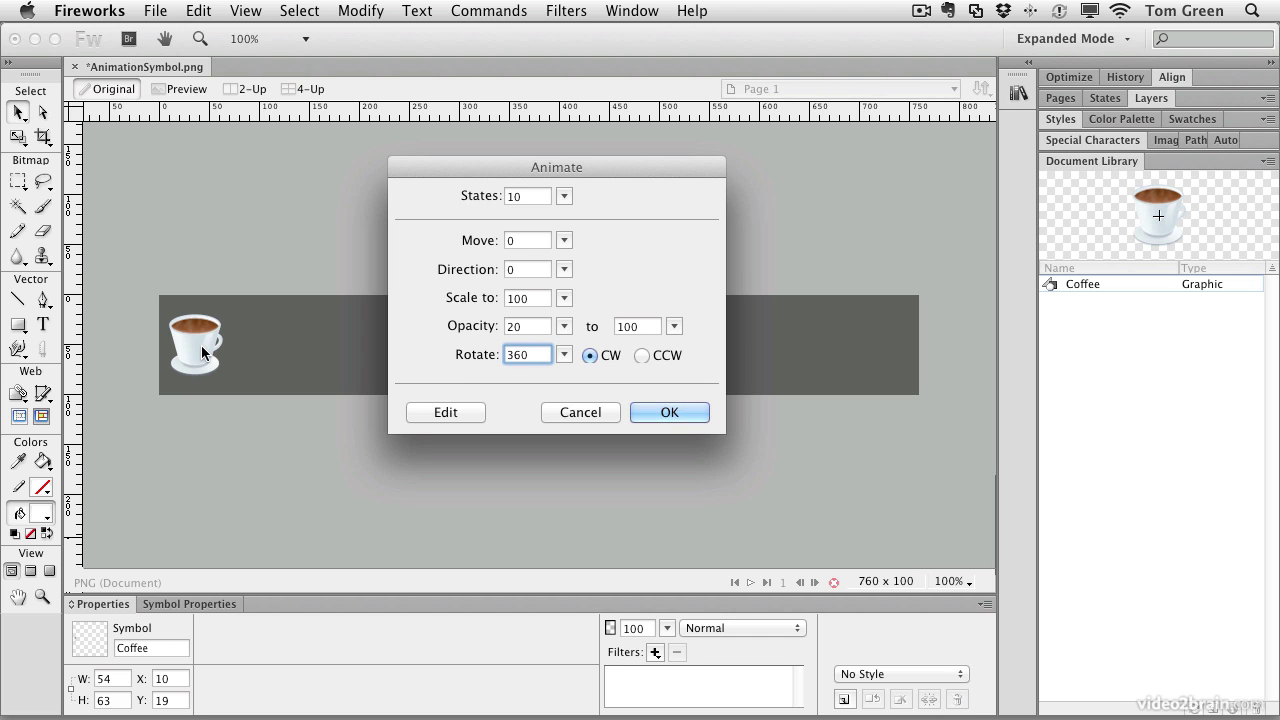
left_click(656, 411)
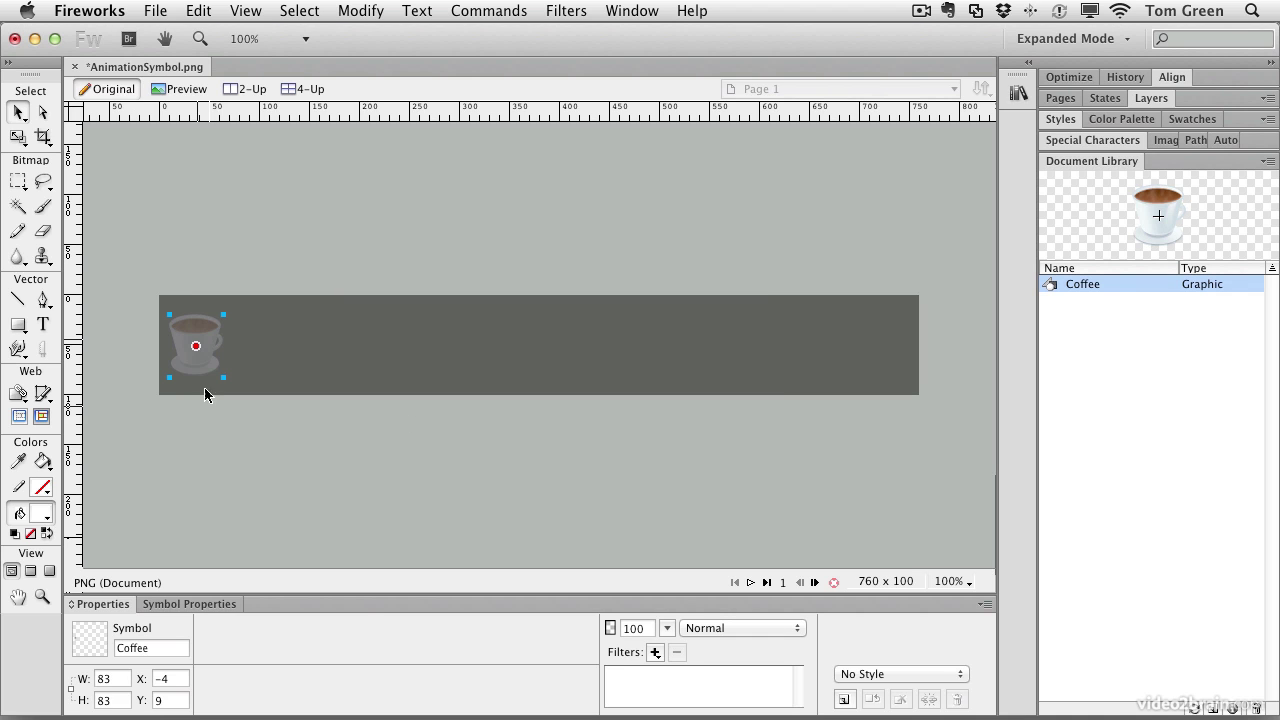
left_click(747, 582)
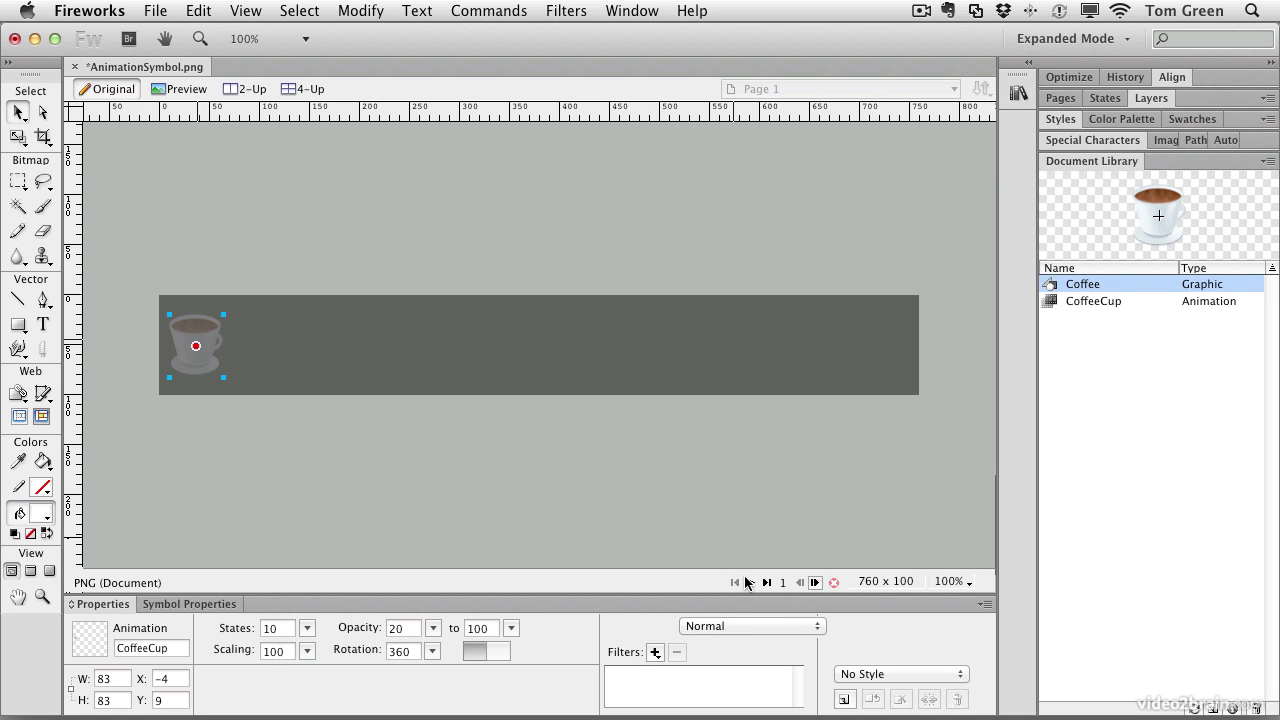
left_click(748, 582)
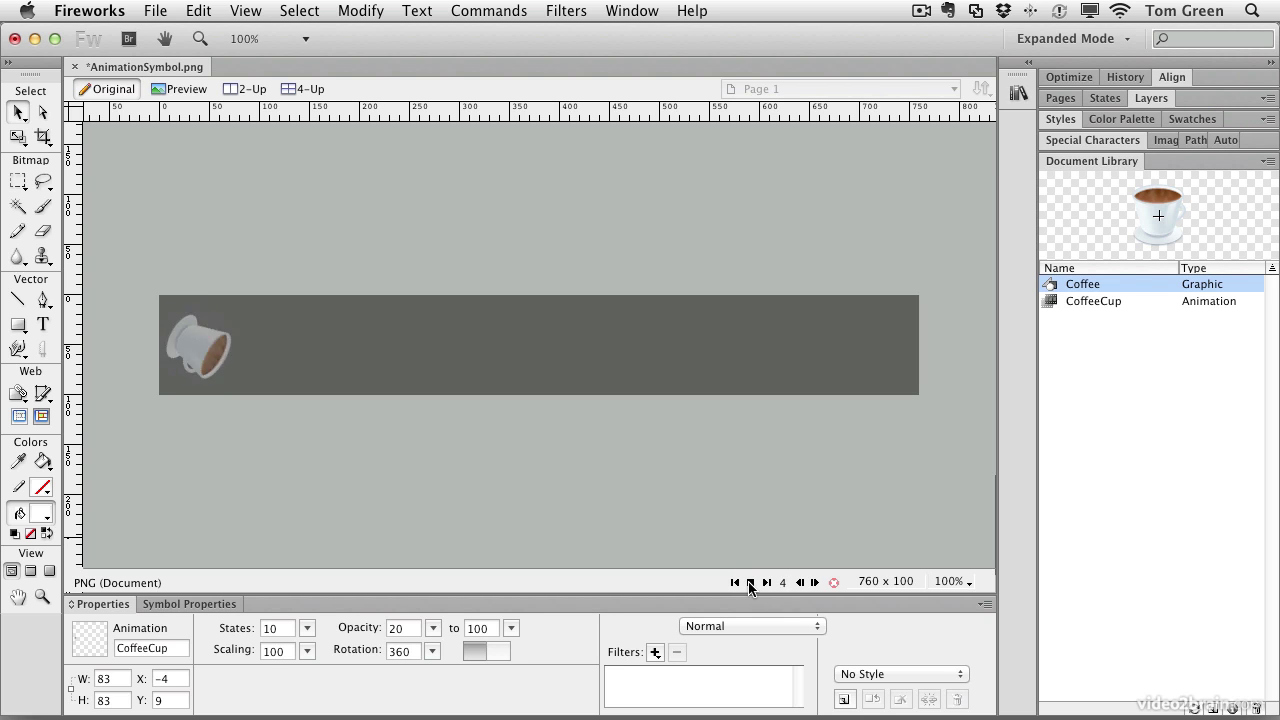
left_click(750, 582)
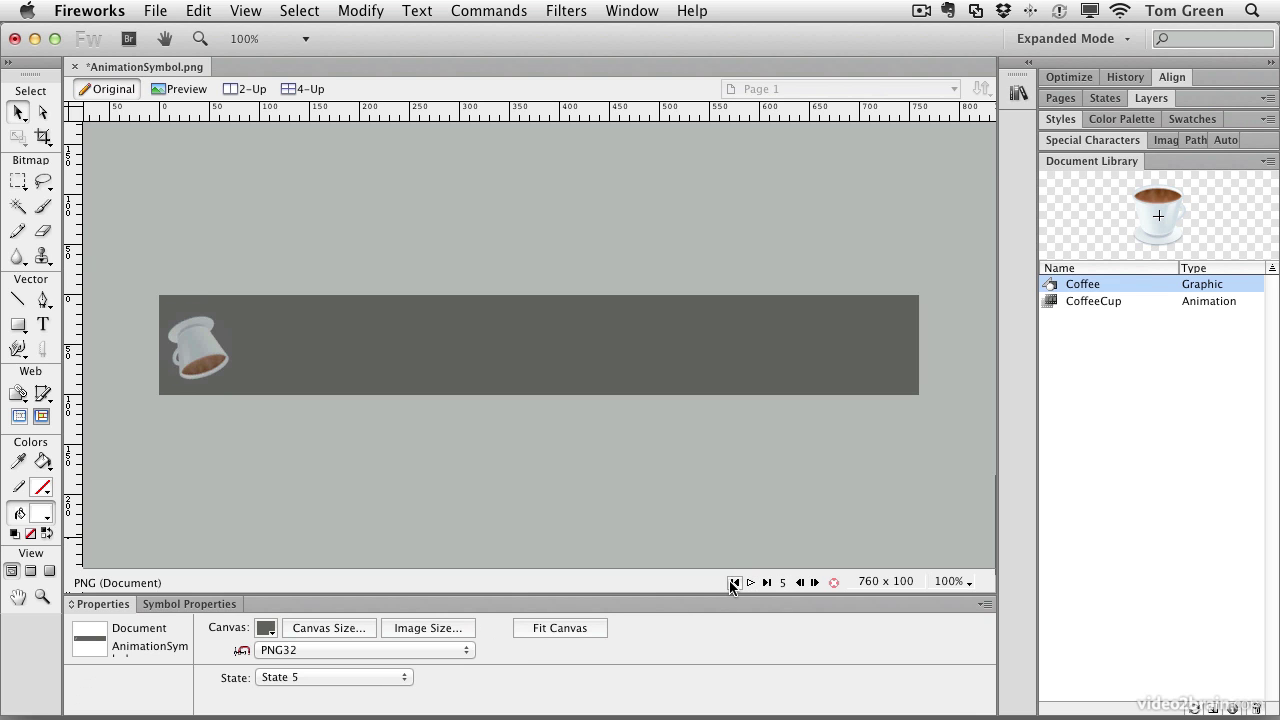
left_click(734, 582)
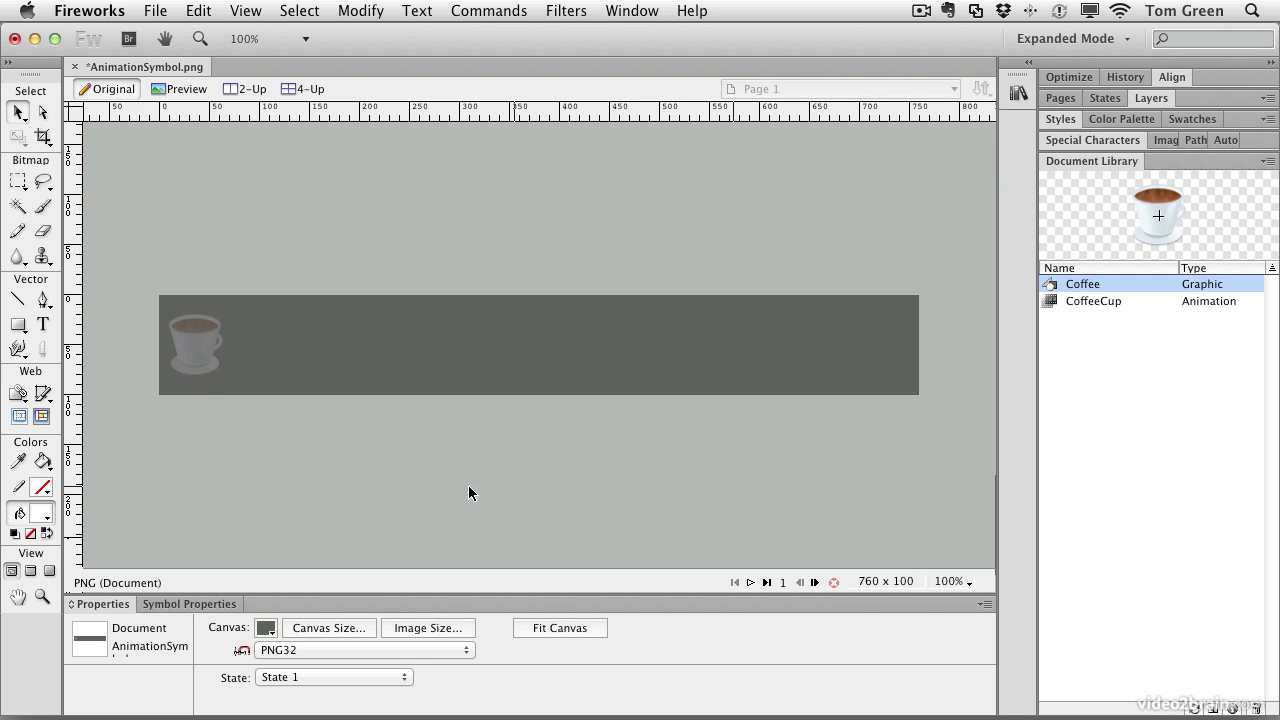
left_click(205, 352)
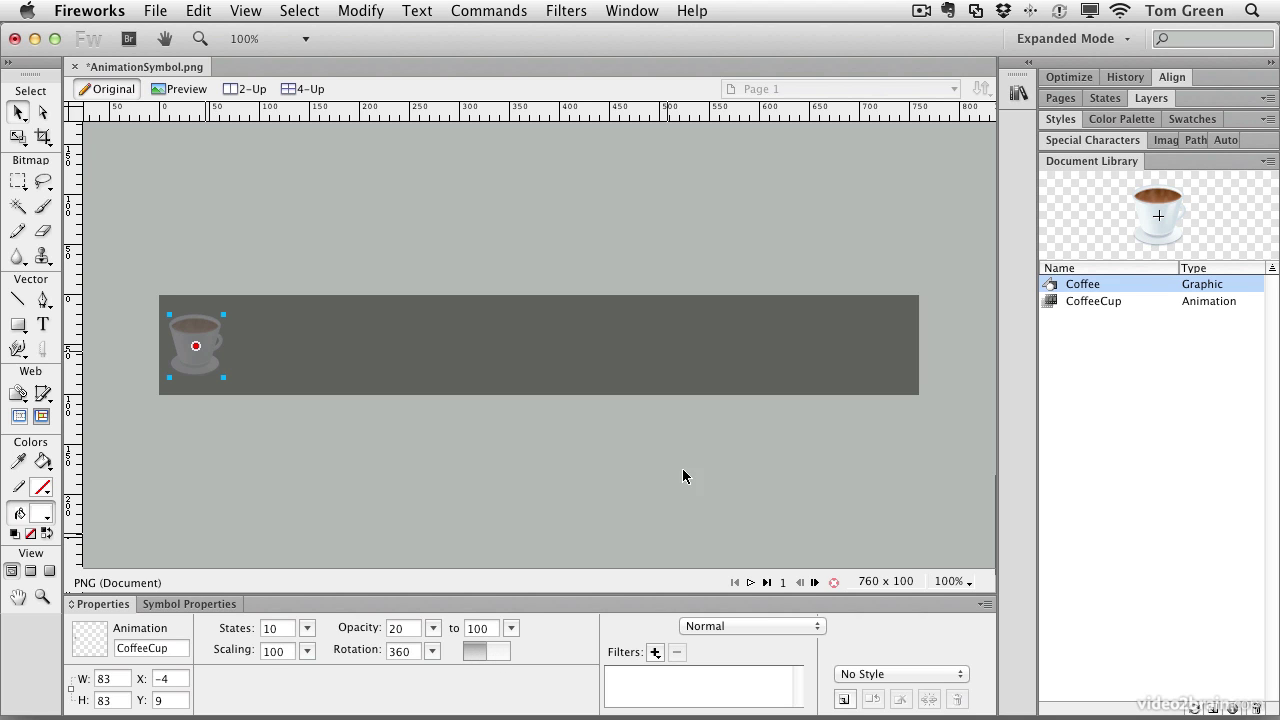
left_click(1198, 304)
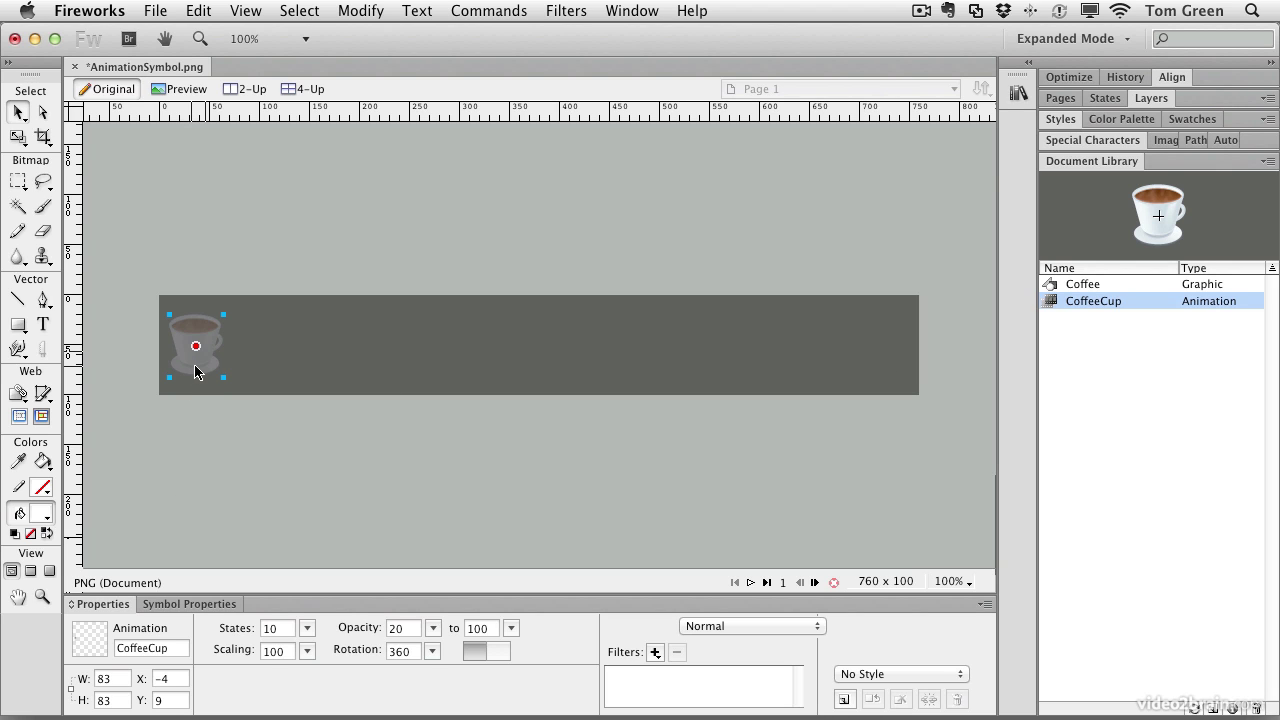
Step: Drag the motion-path endpoint to the banner's right edge, then preview and rewind the animation
left_click_drag(196, 347, 868, 346)
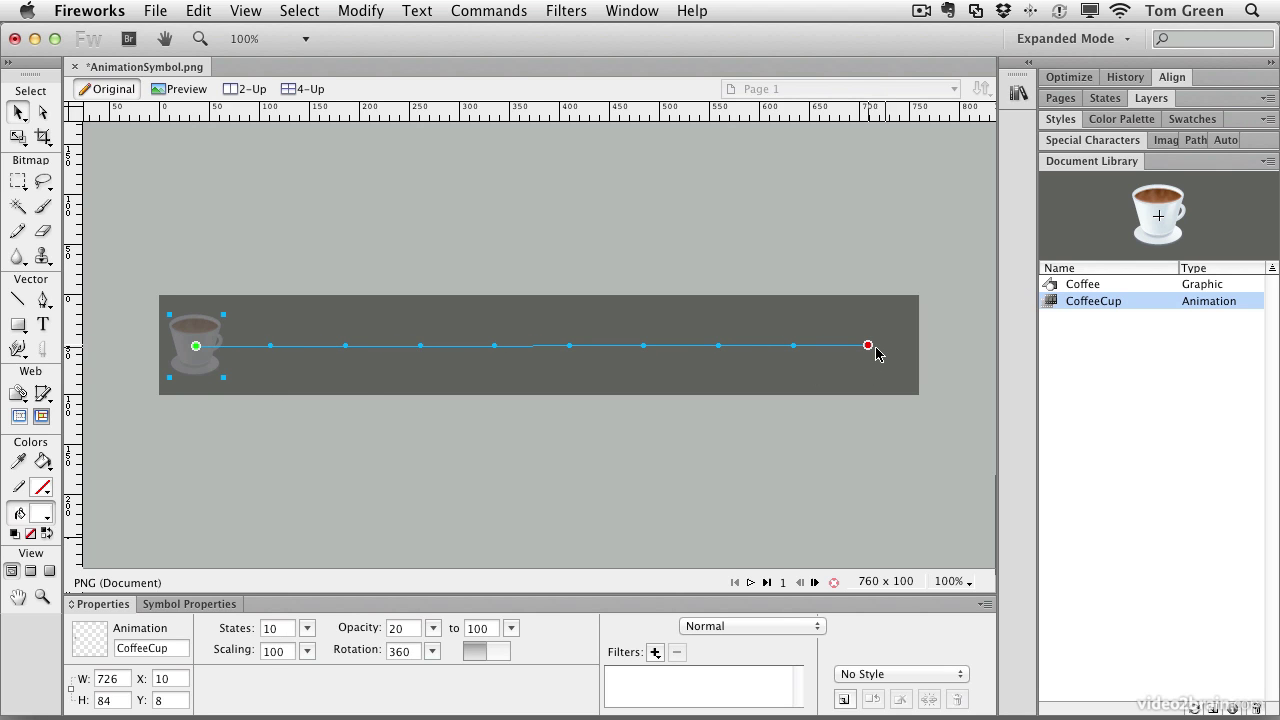
left_click(750, 582)
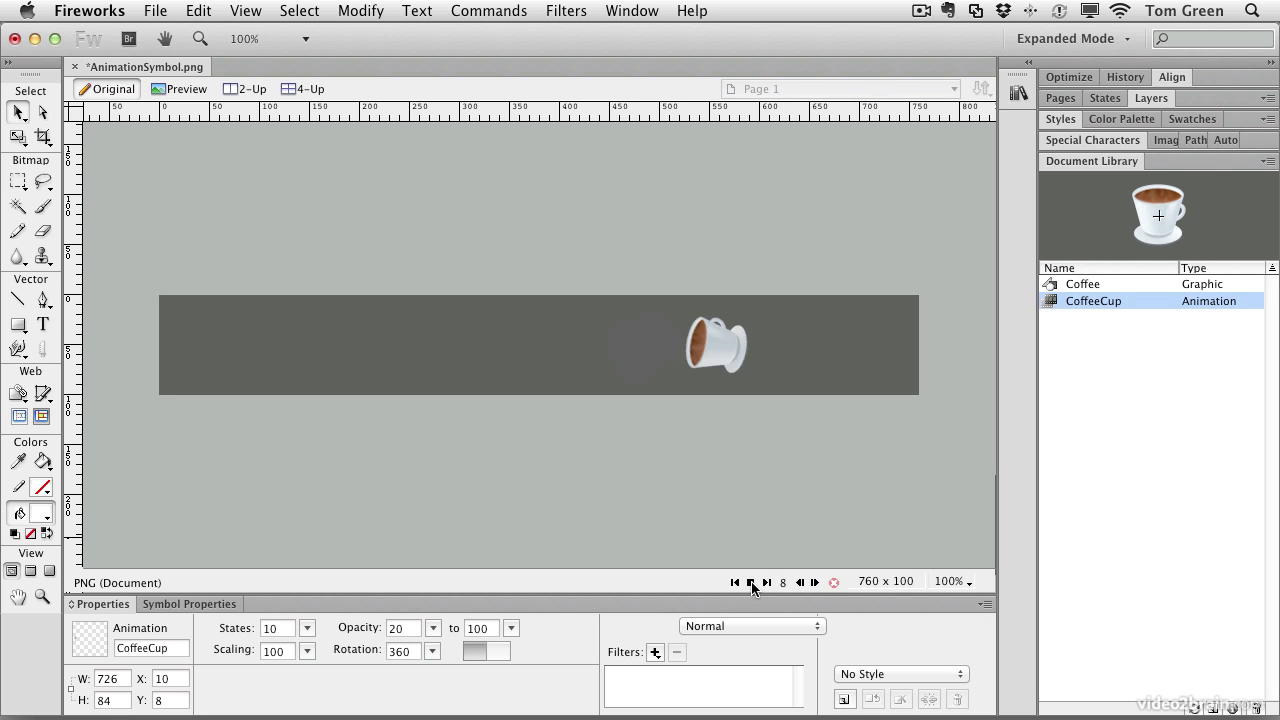
left_click(751, 583)
left_click(734, 583)
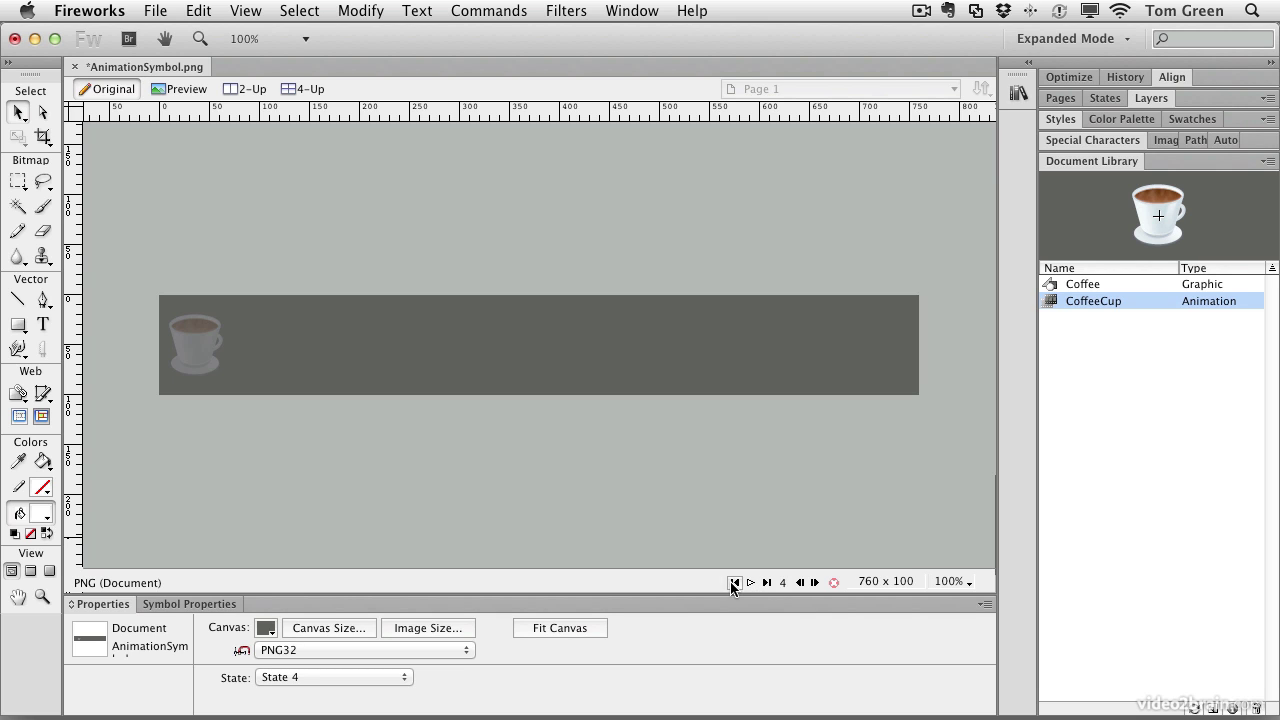
Step: Step through animation States 2 to 8 in the States panel
left_click(1109, 99)
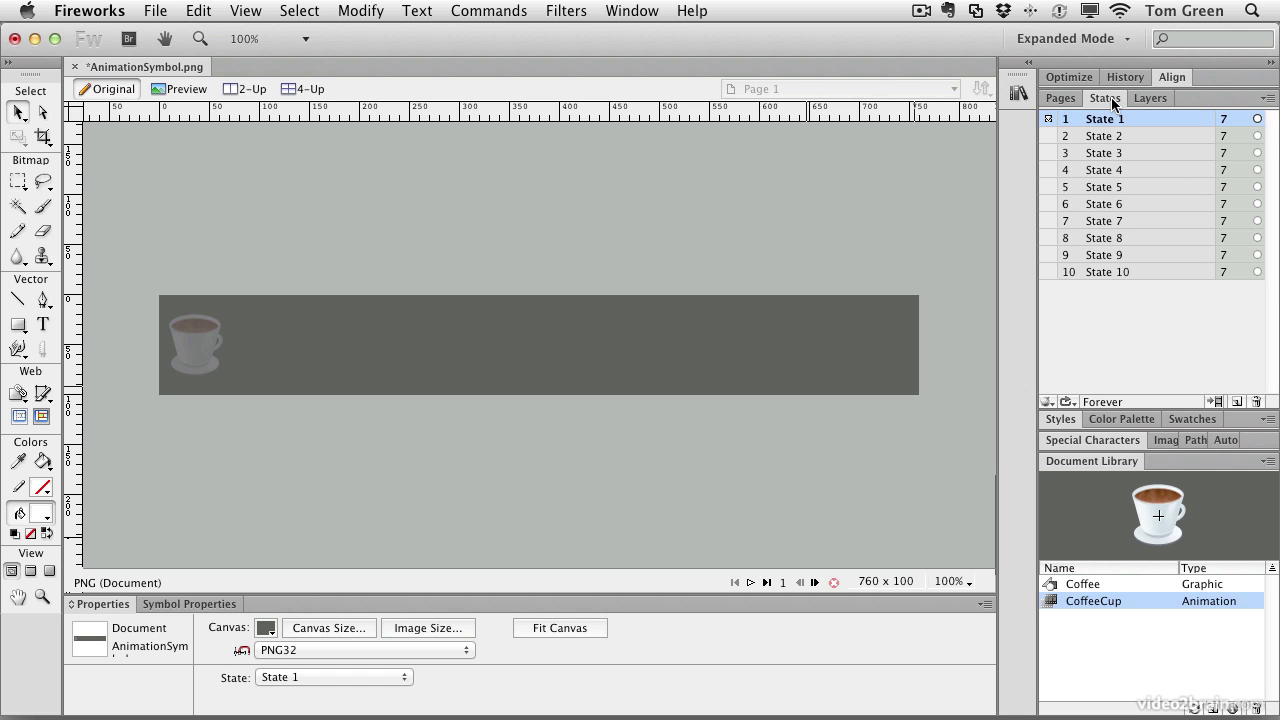
left_click(1096, 140)
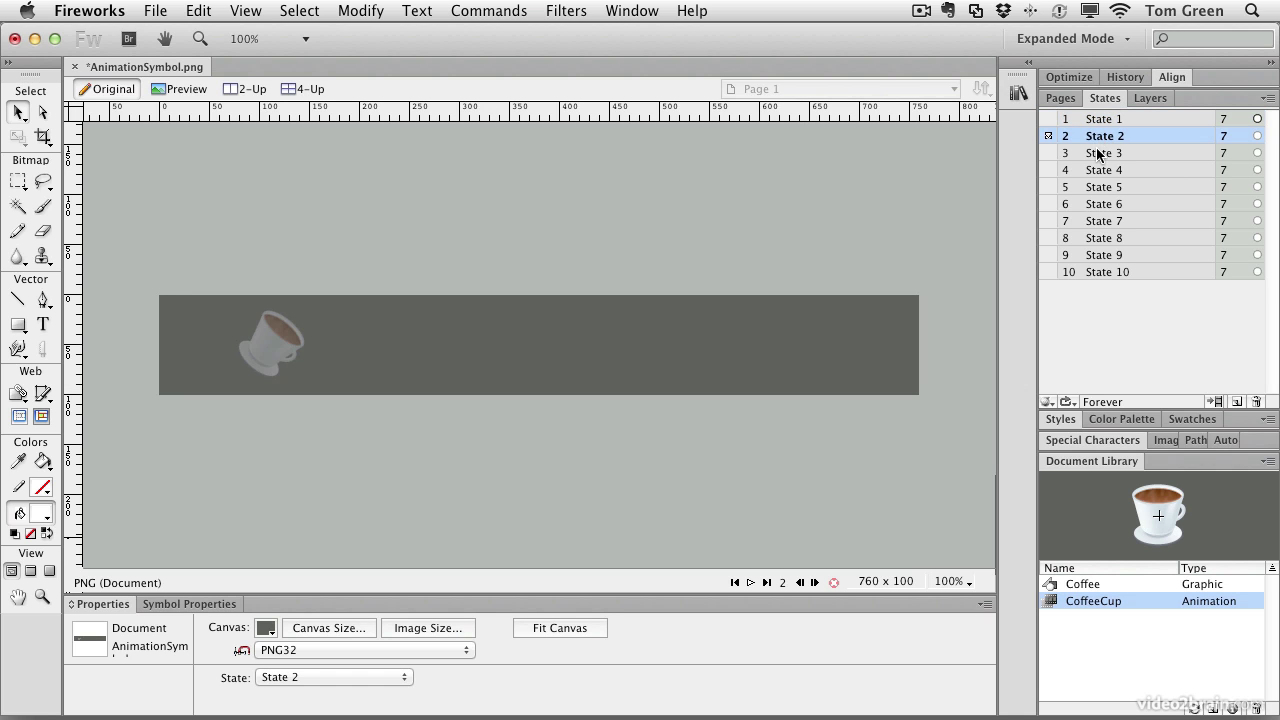
left_click(1096, 152)
left_click(1104, 172)
left_click(1102, 187)
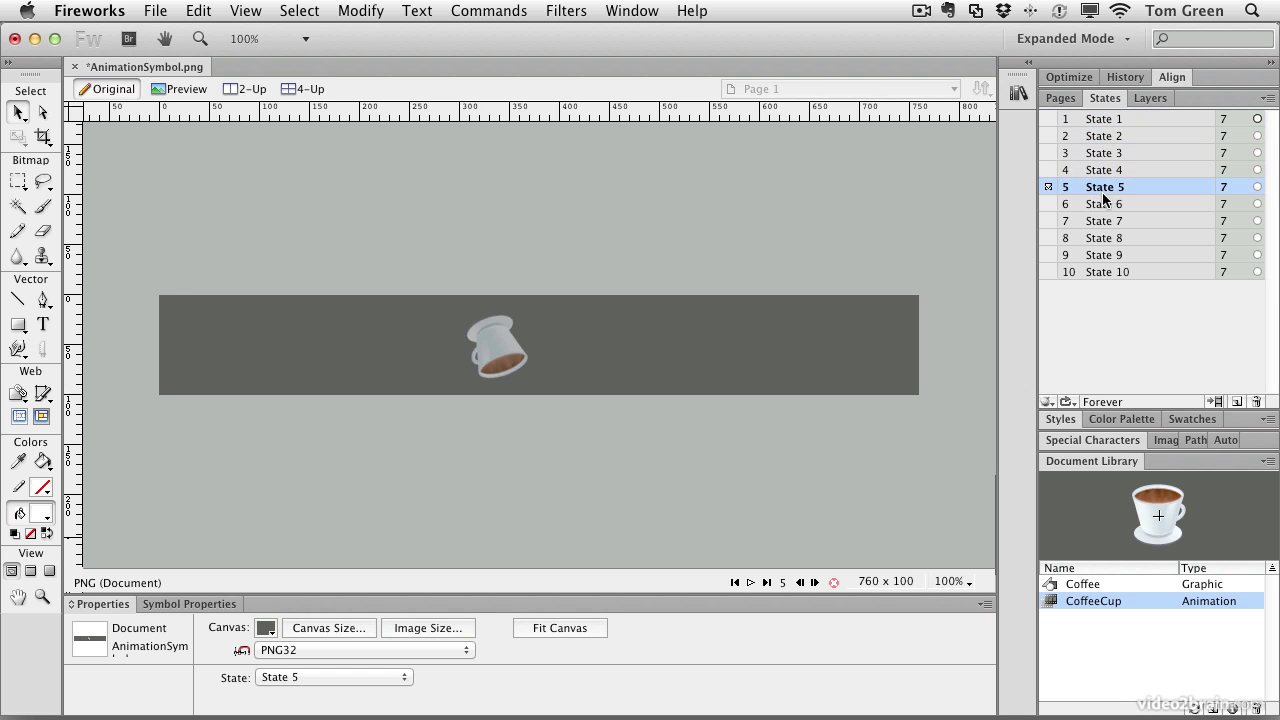
left_click(1102, 204)
left_click(1104, 221)
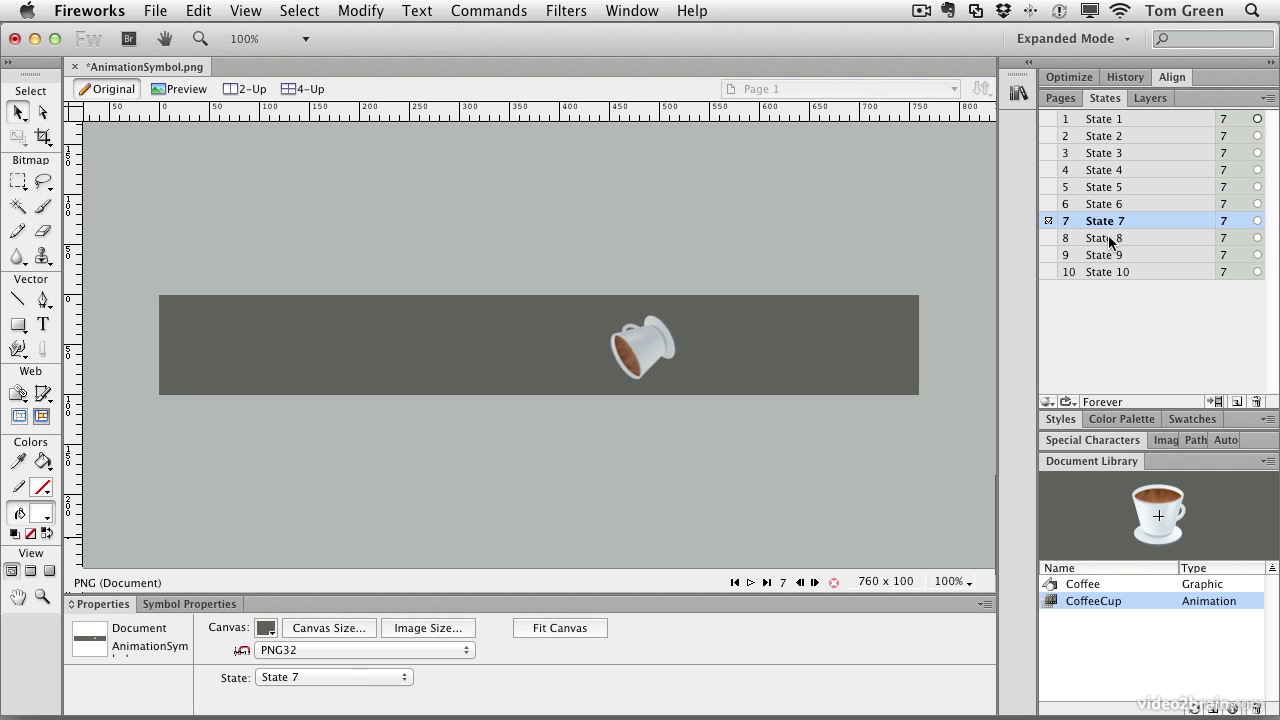
left_click(1106, 238)
Step: Check States 9 and 10, then select all ten states starting from State 1
left_click(1105, 256)
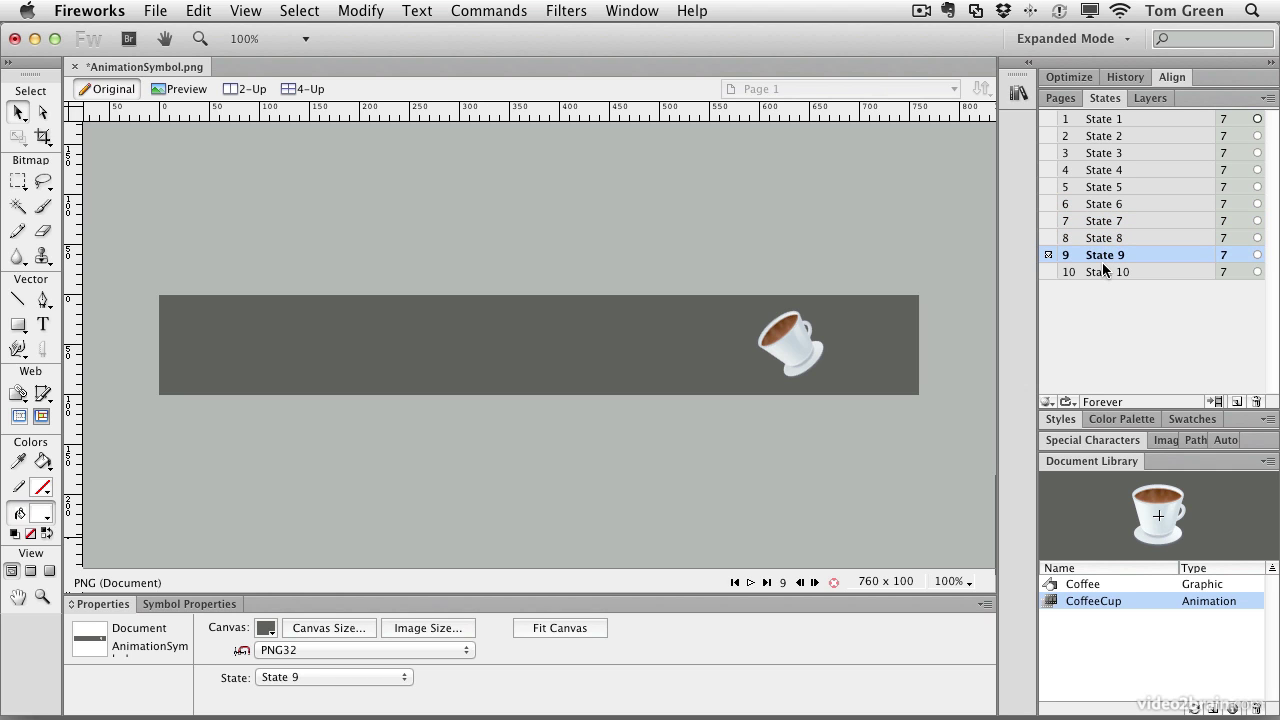
left_click(1099, 271)
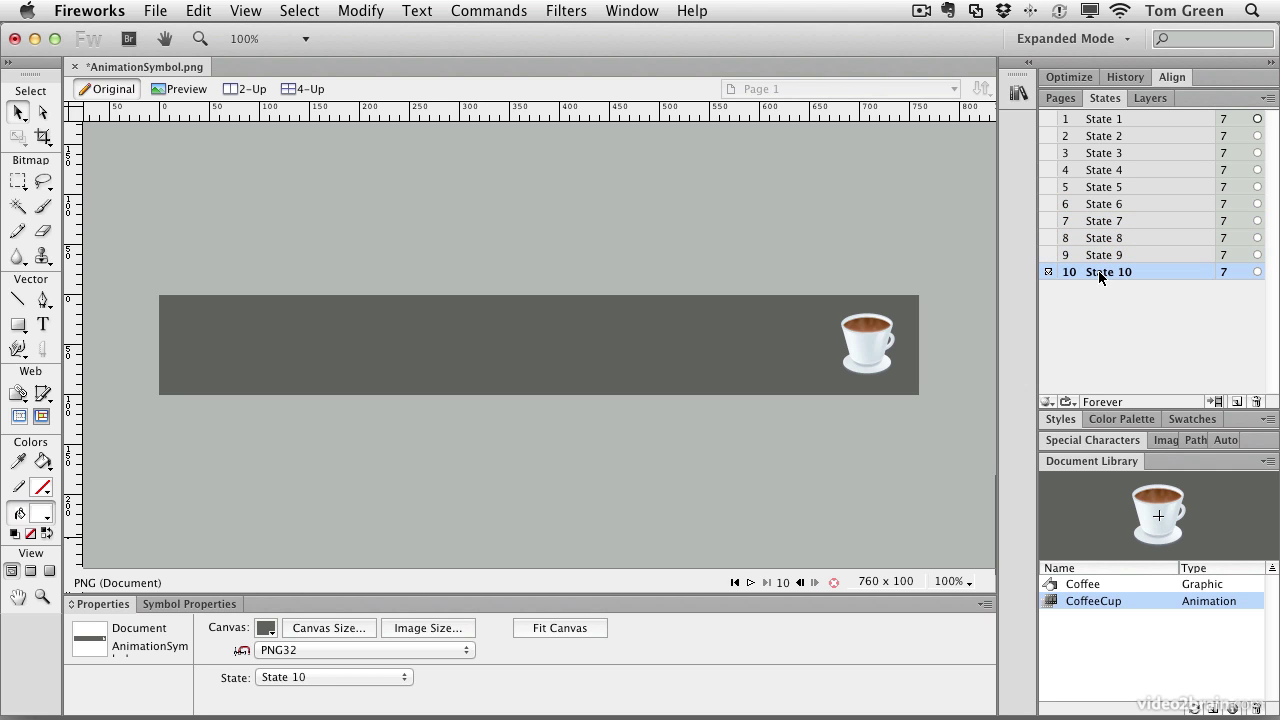
left_click(1105, 120)
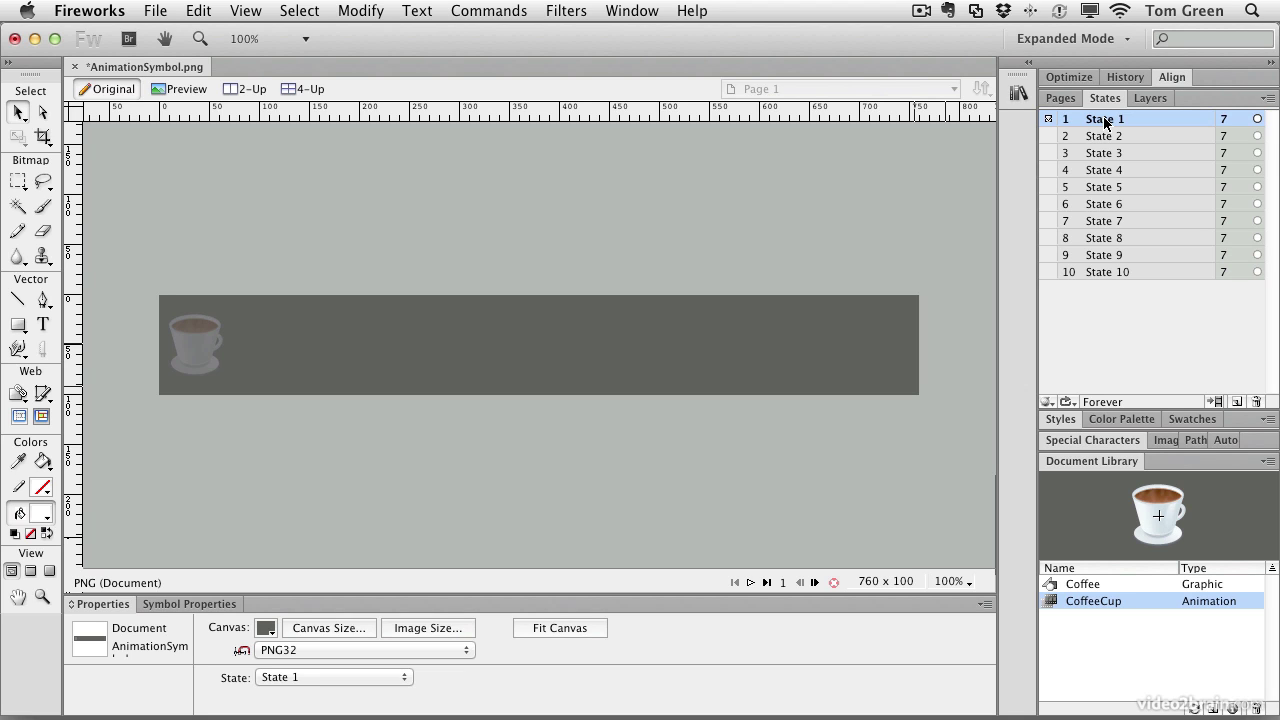
left_click(1101, 271, "shift")
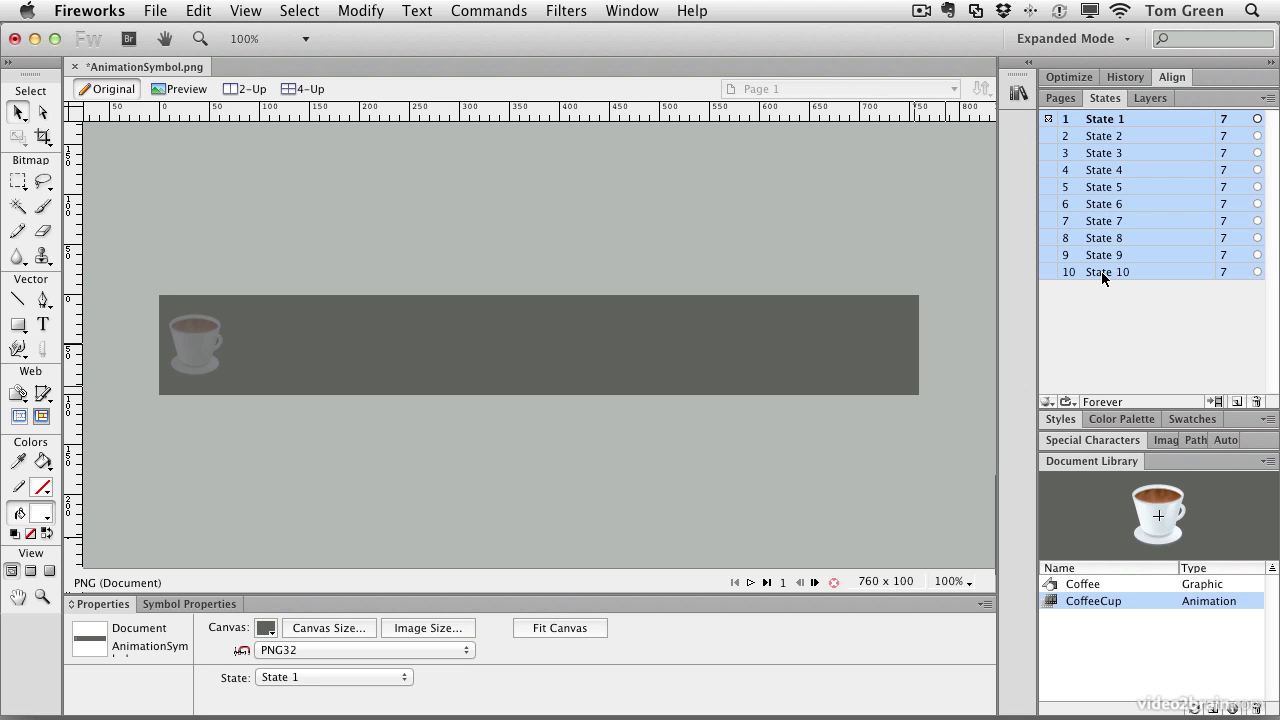
left_click(1047, 403)
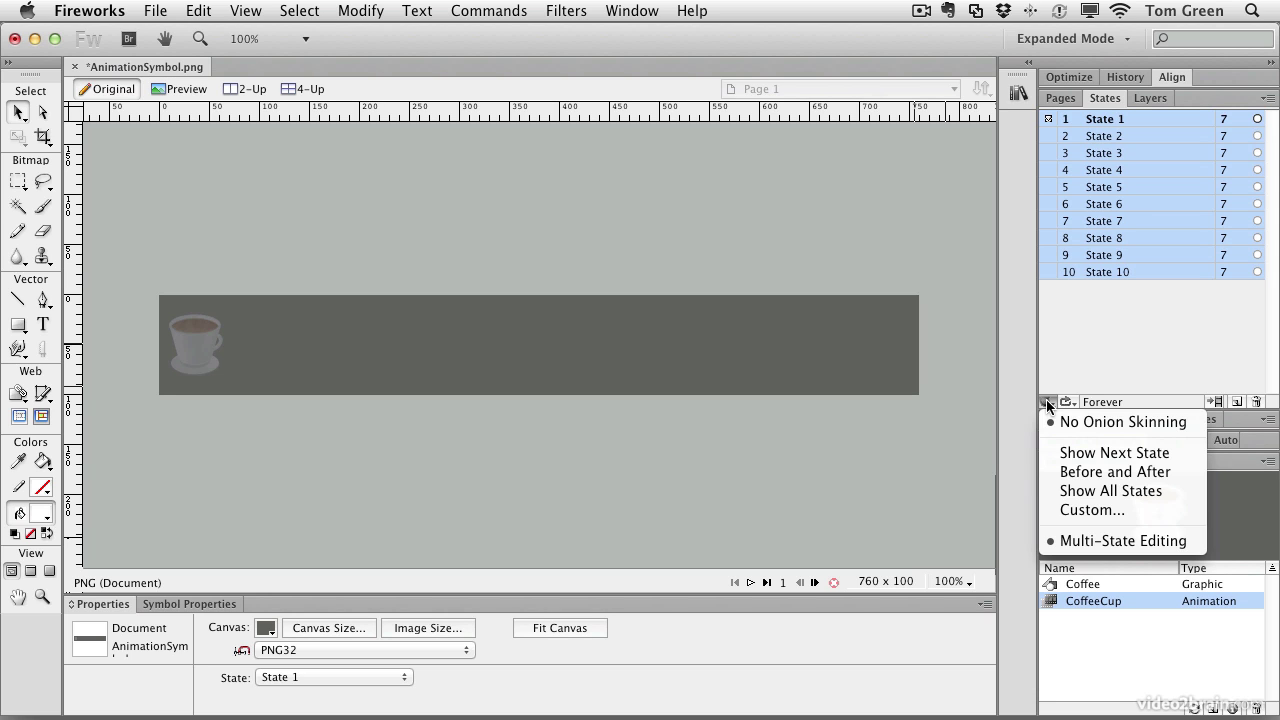
left_click(1073, 498)
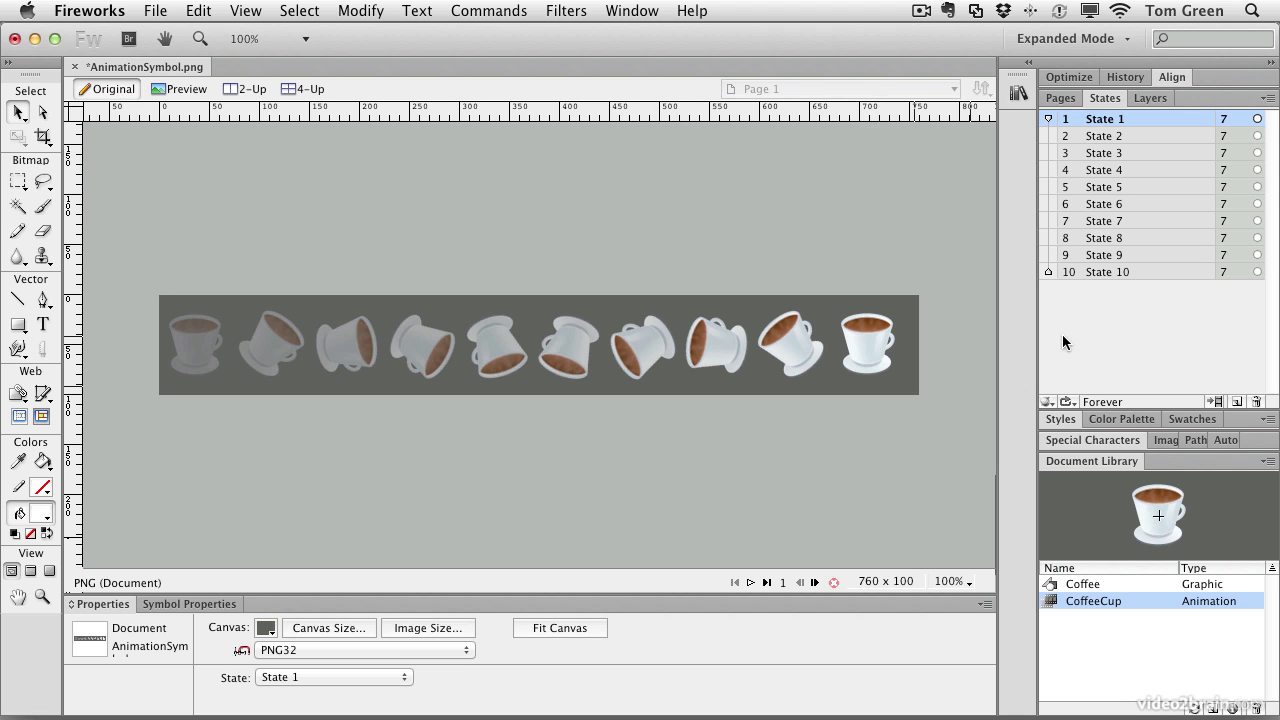
left_click(1048, 402)
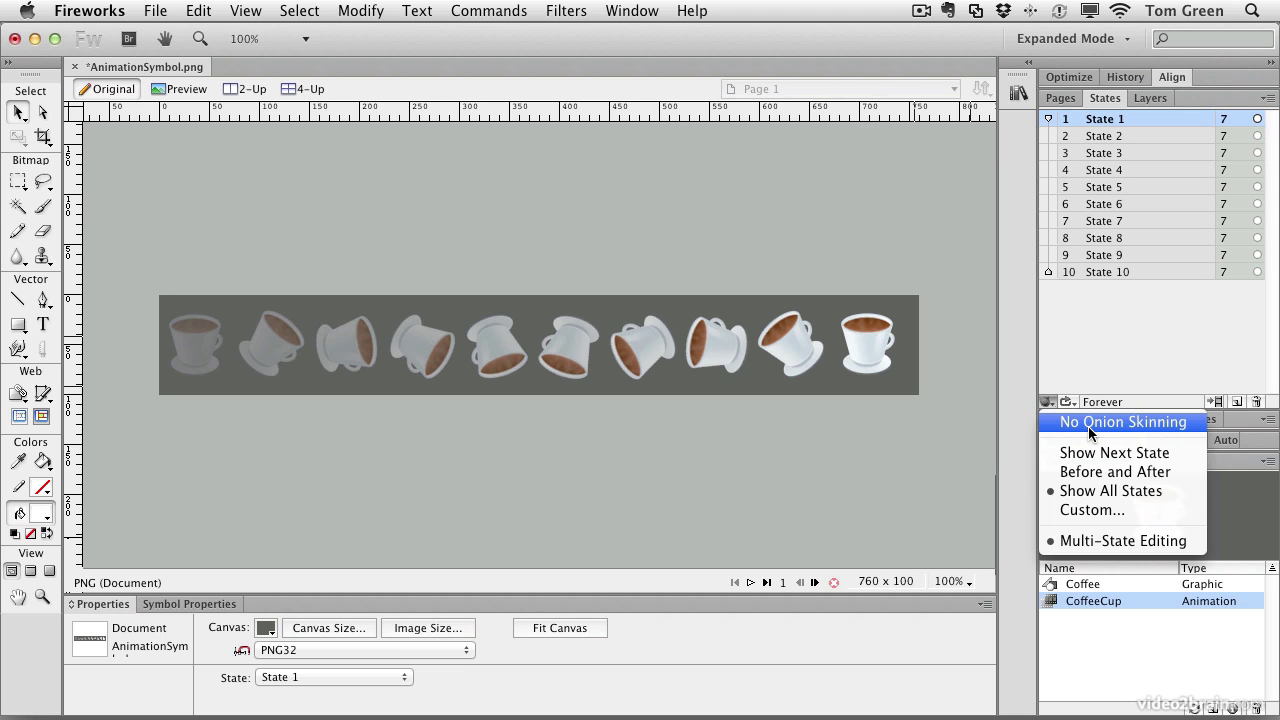
left_click(1088, 422)
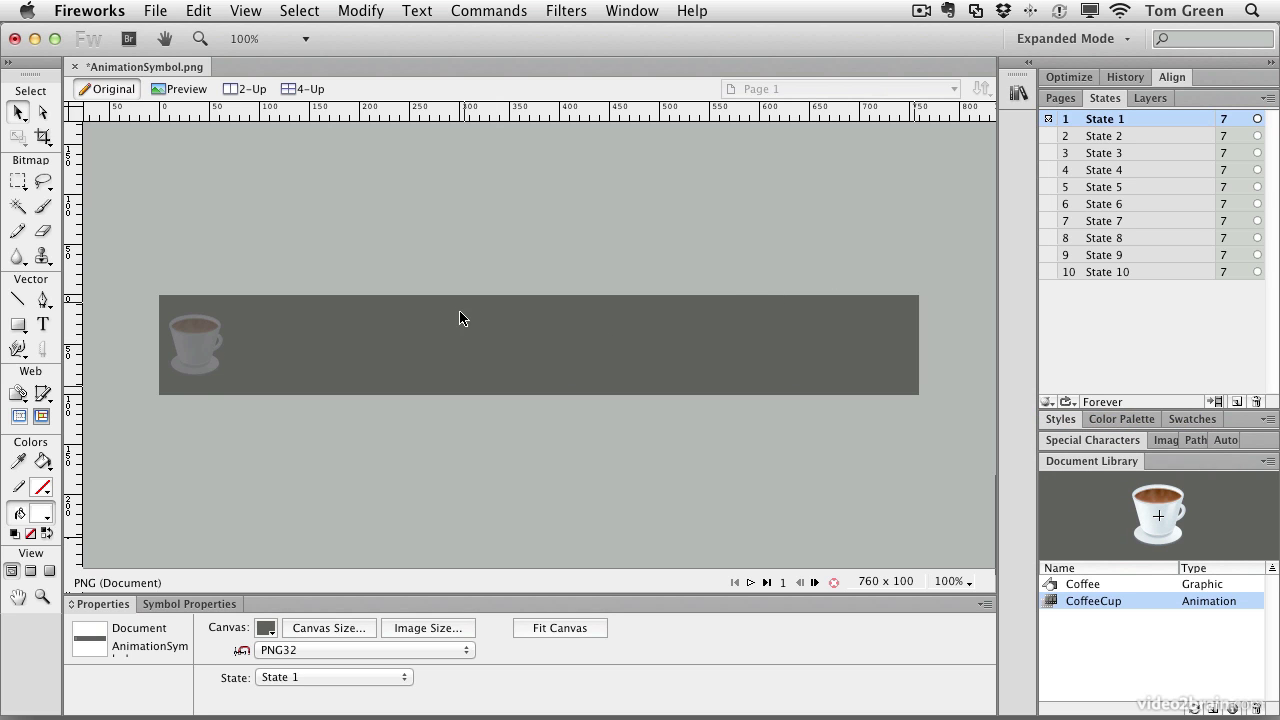
Step: Preview the cup animation and return to State 1
left_click(751, 582)
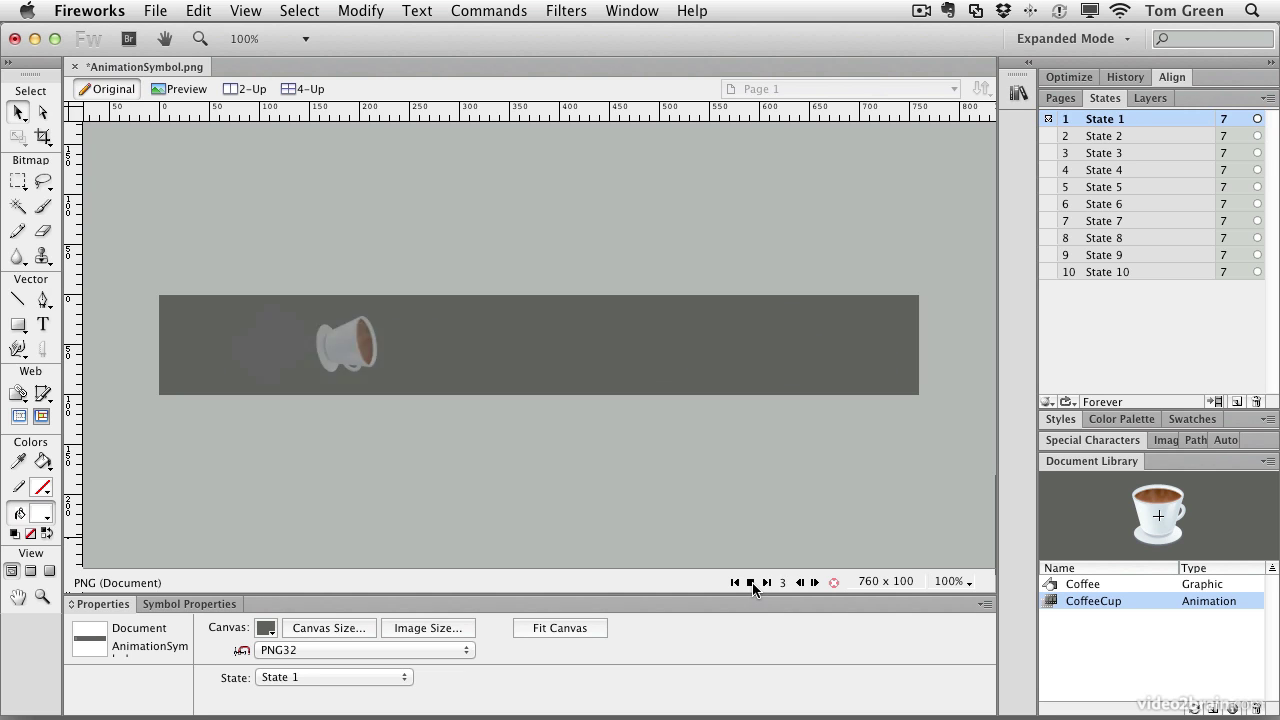
left_click(751, 582)
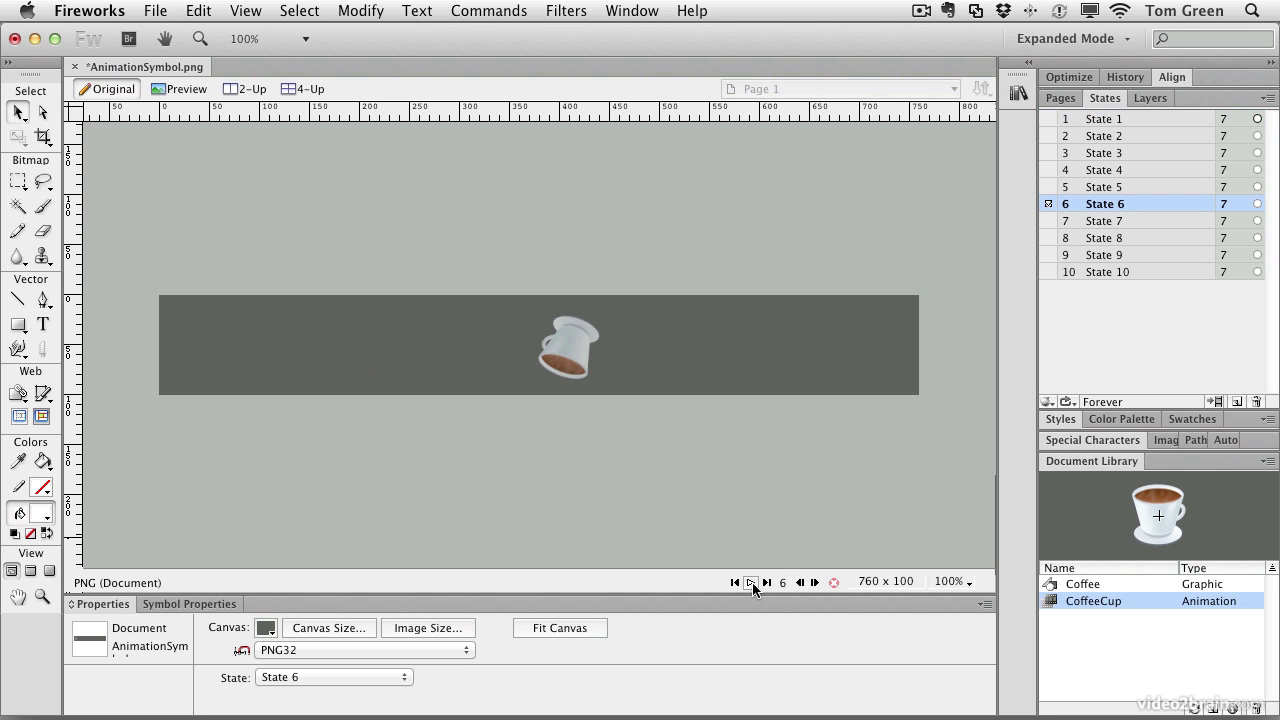
left_click(1228, 121)
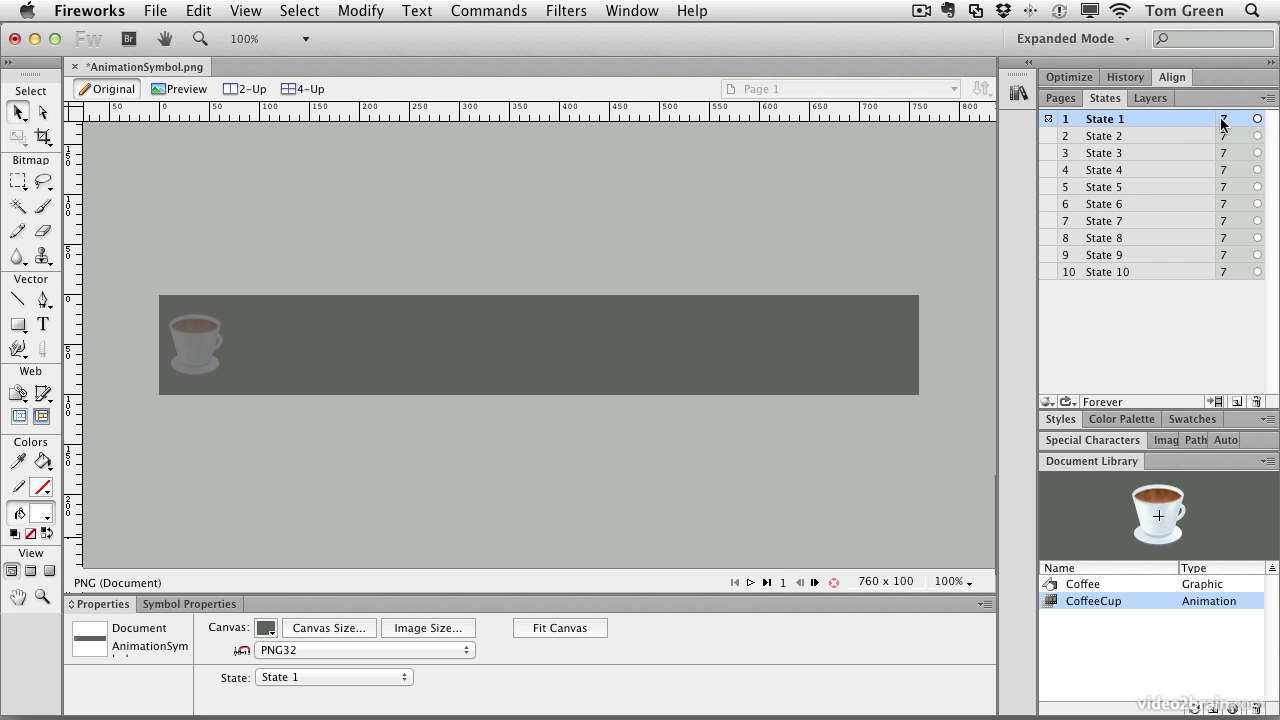
Step: Change the state delay of all ten states from 7 to 10/100 second
left_click(1124, 277, "shift")
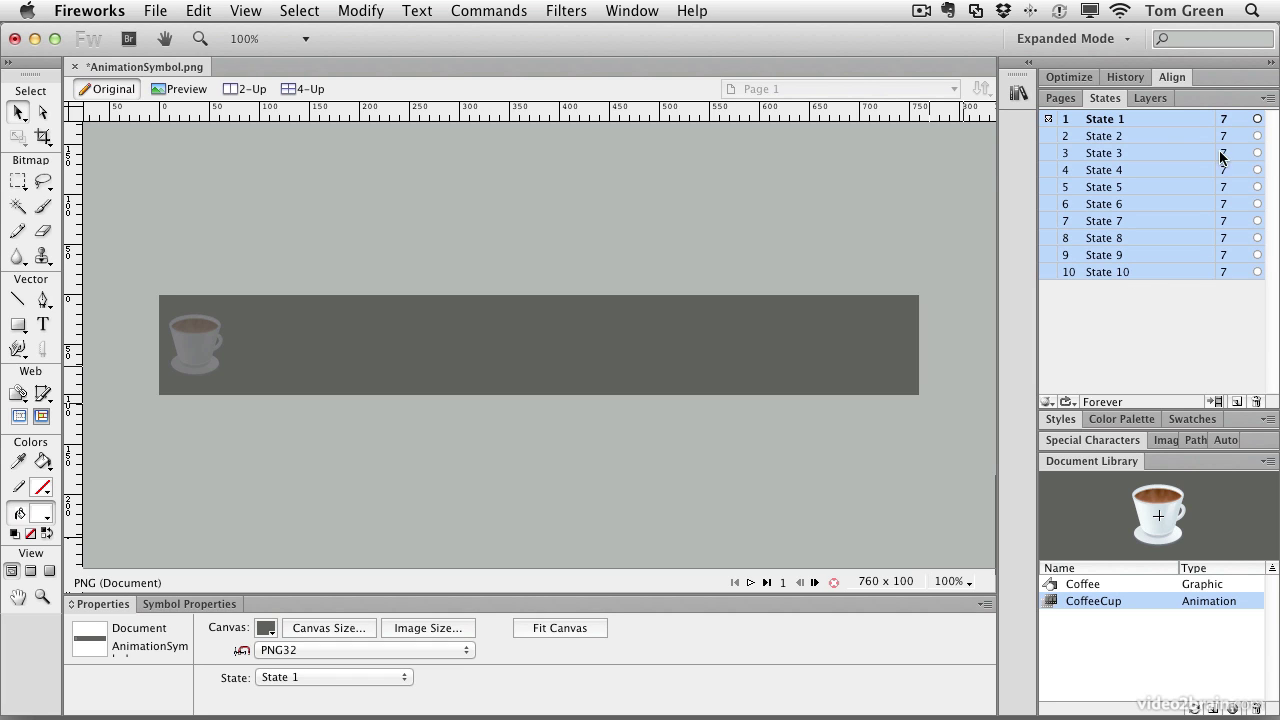
double_click(1224, 270)
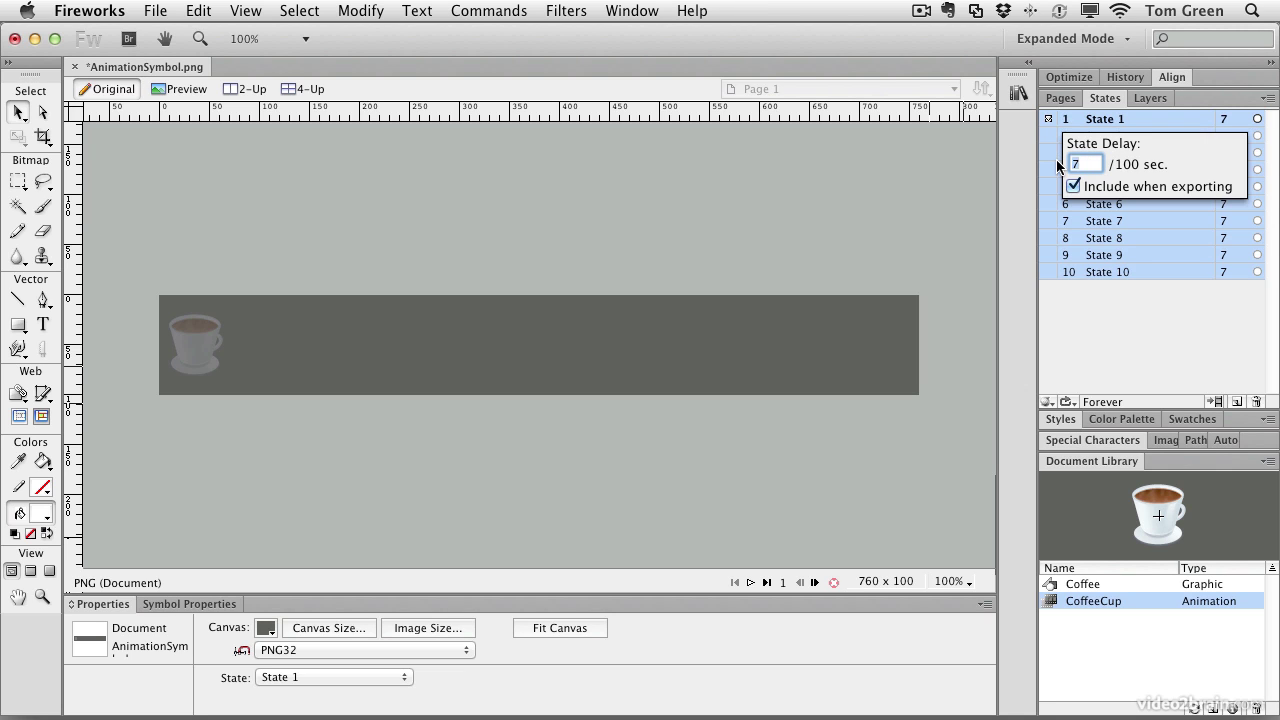
type("10")
left_click(1100, 302)
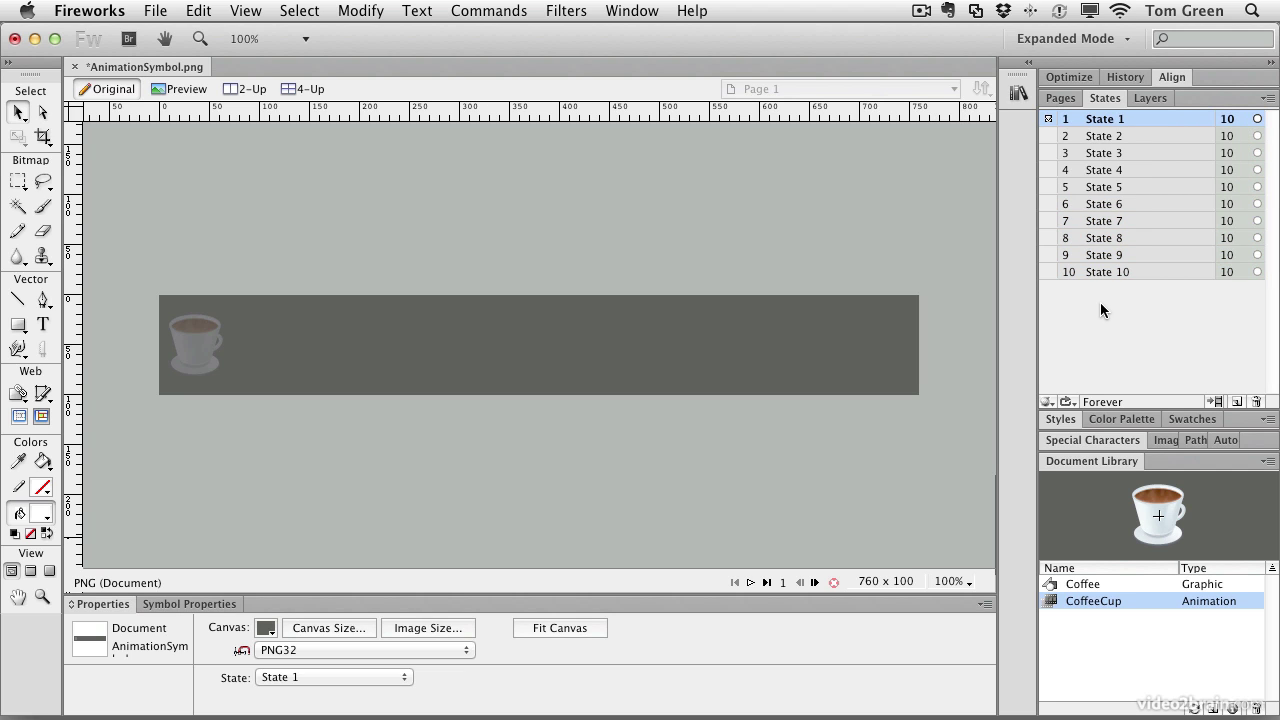
Step: Play the slowed animation, rewind, and select the cup to show its motion path
left_click(751, 582)
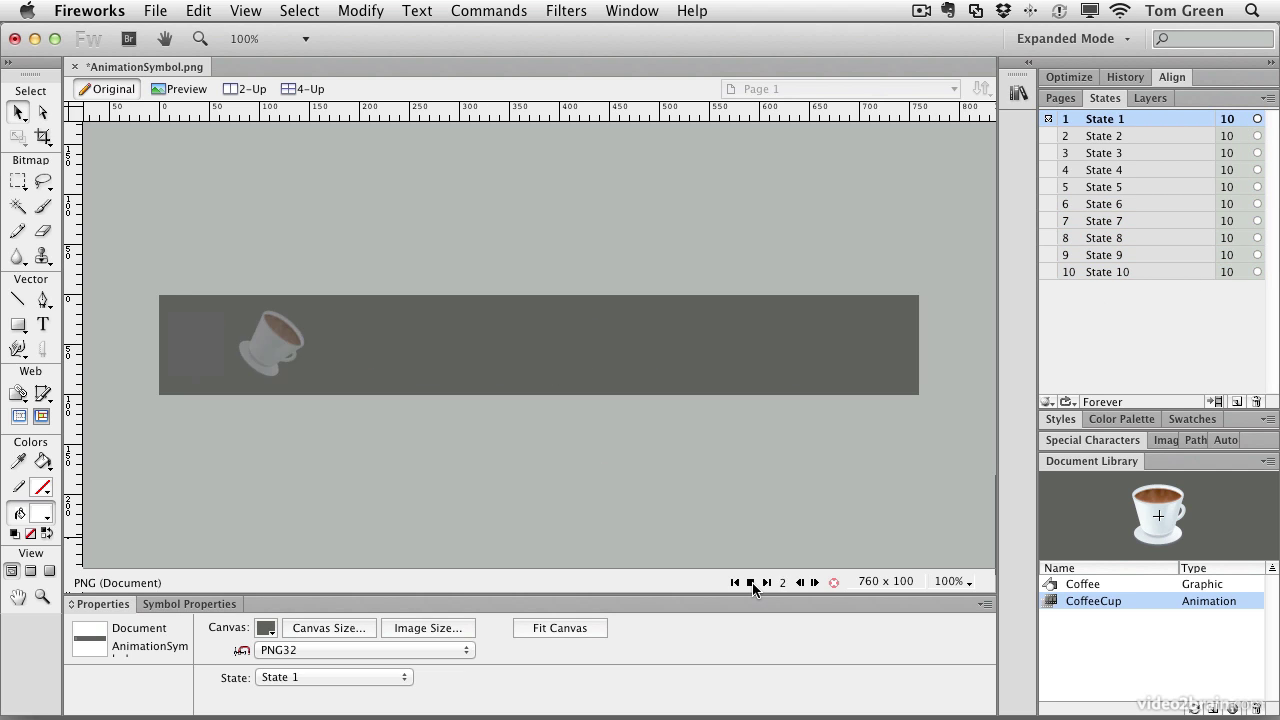
left_click(751, 582)
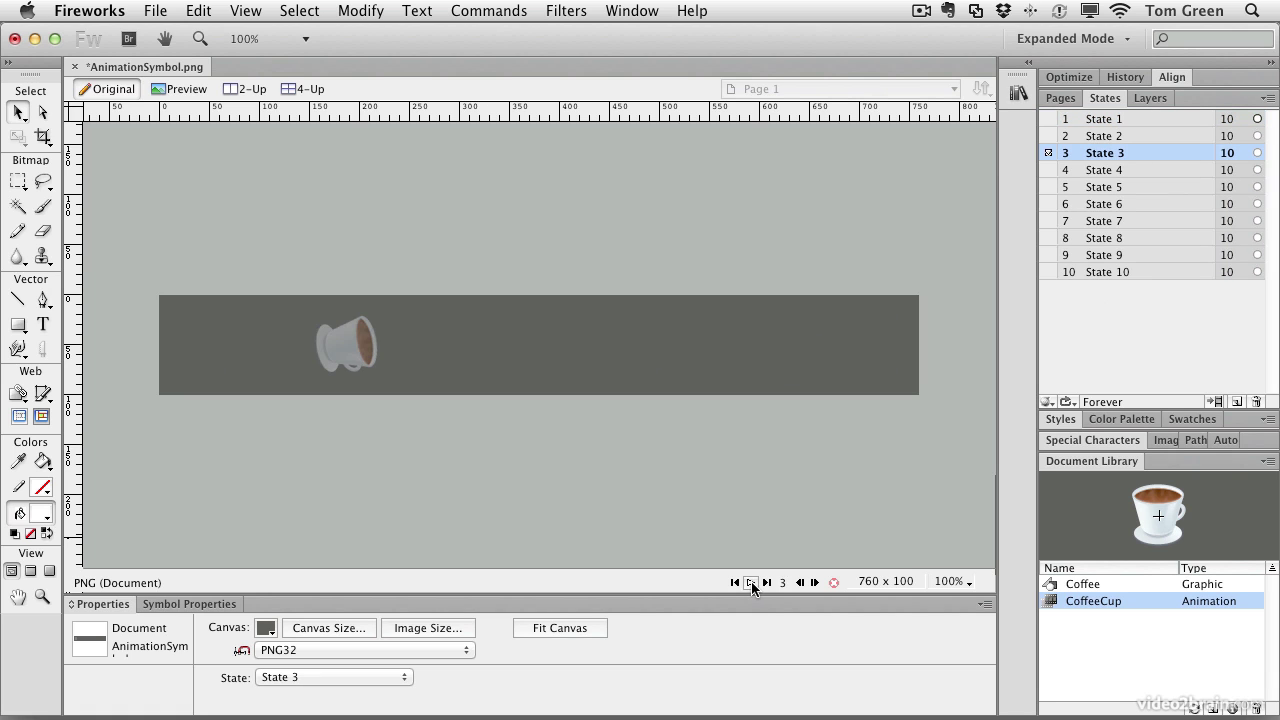
left_click(734, 582)
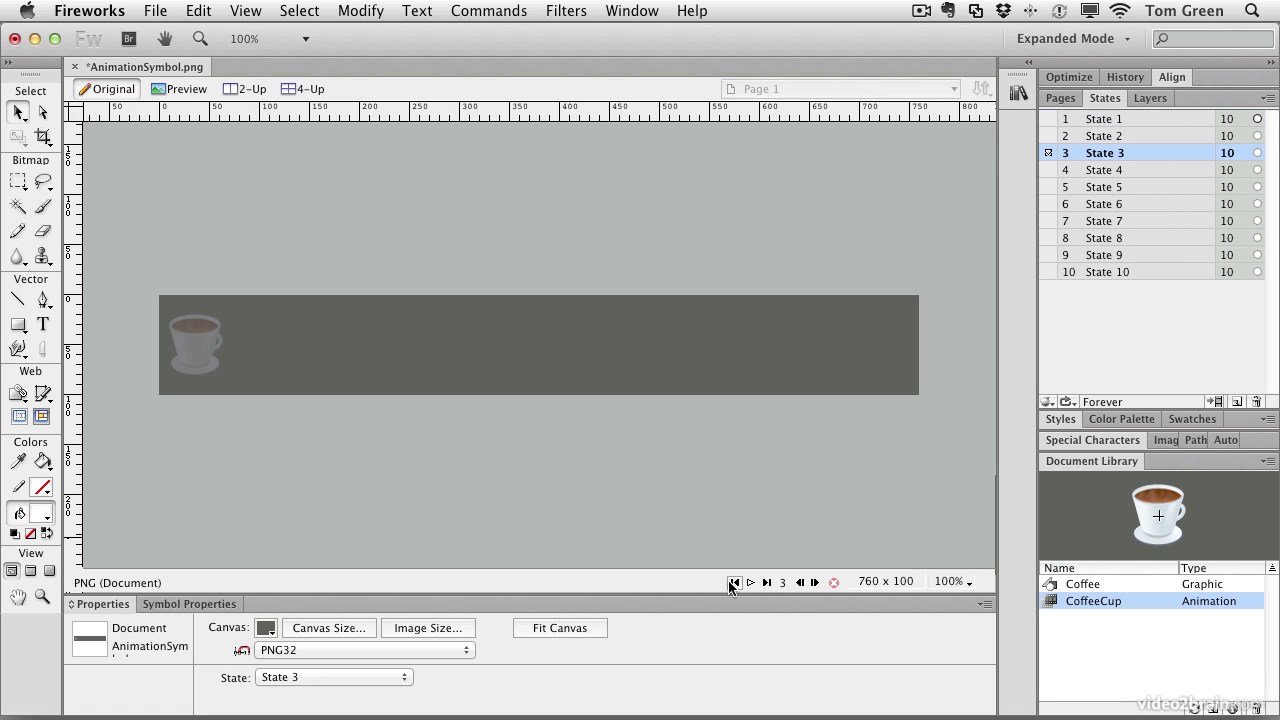
left_click(189, 345)
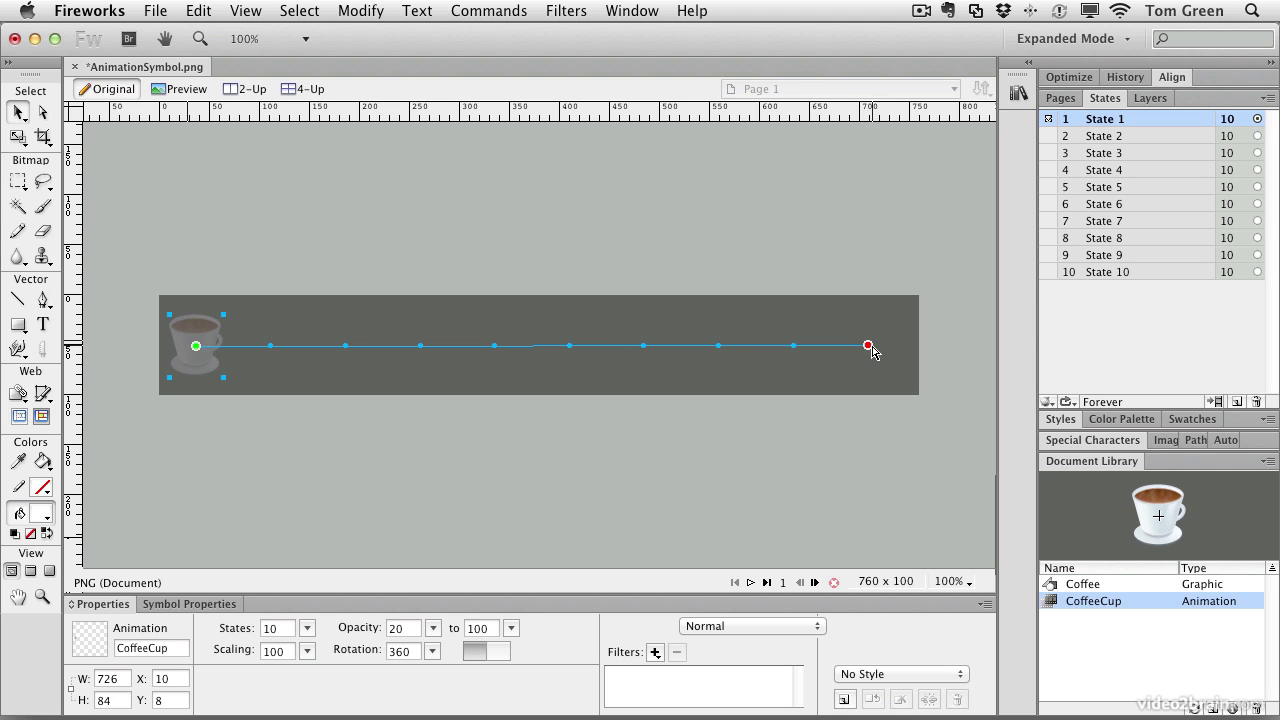
Step: Replay the animation, then select all ten states and verify the delay reads 10/100 sec
left_click(750, 582)
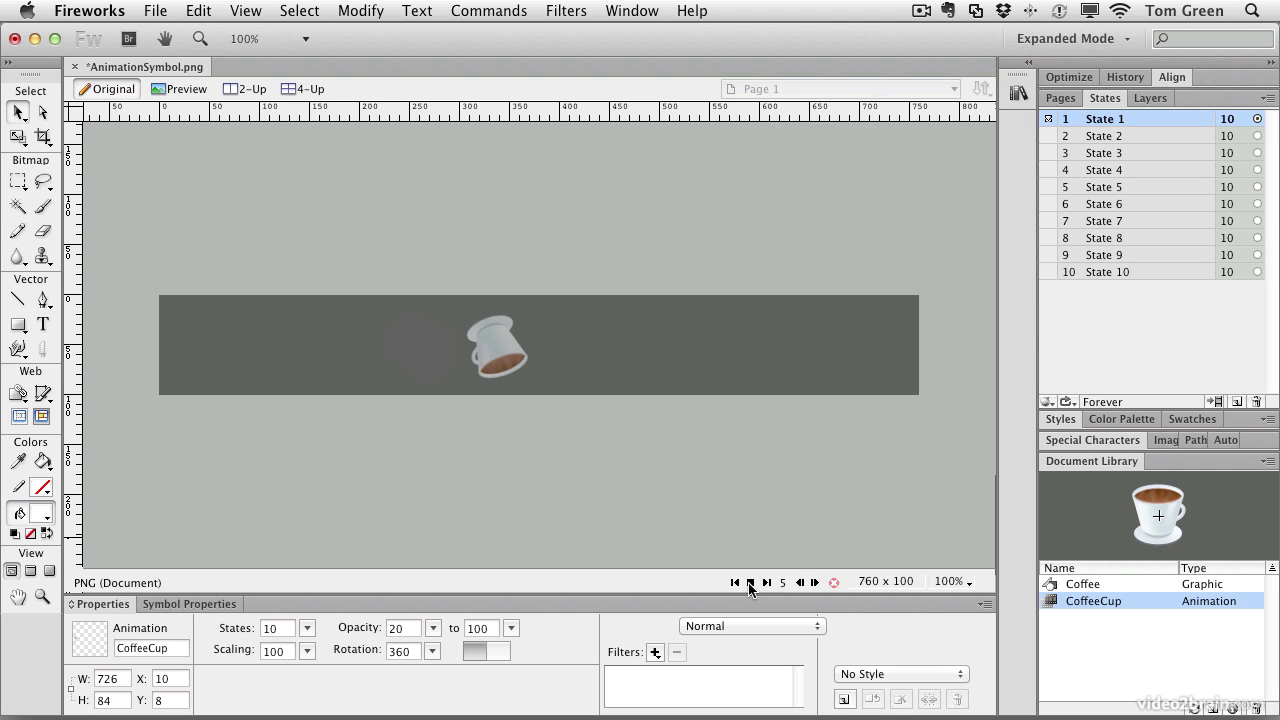
left_click(750, 582)
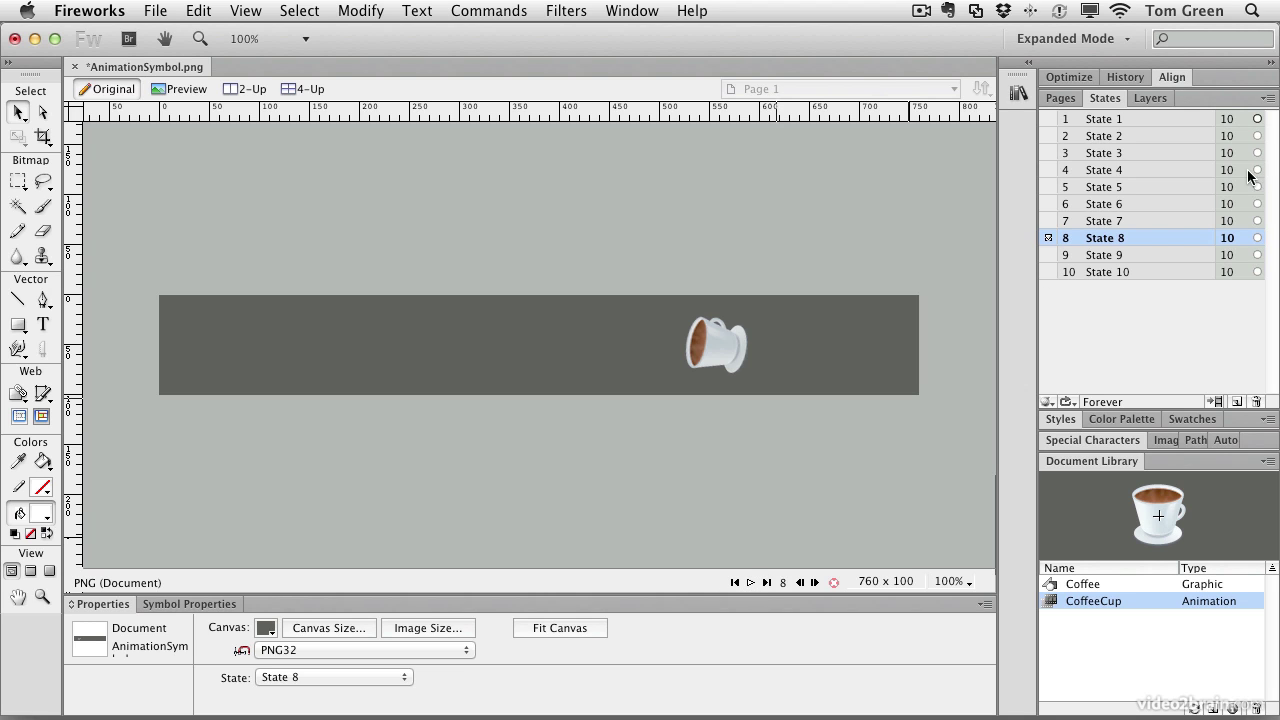
left_click(1231, 120, "super")
left_click(1231, 120)
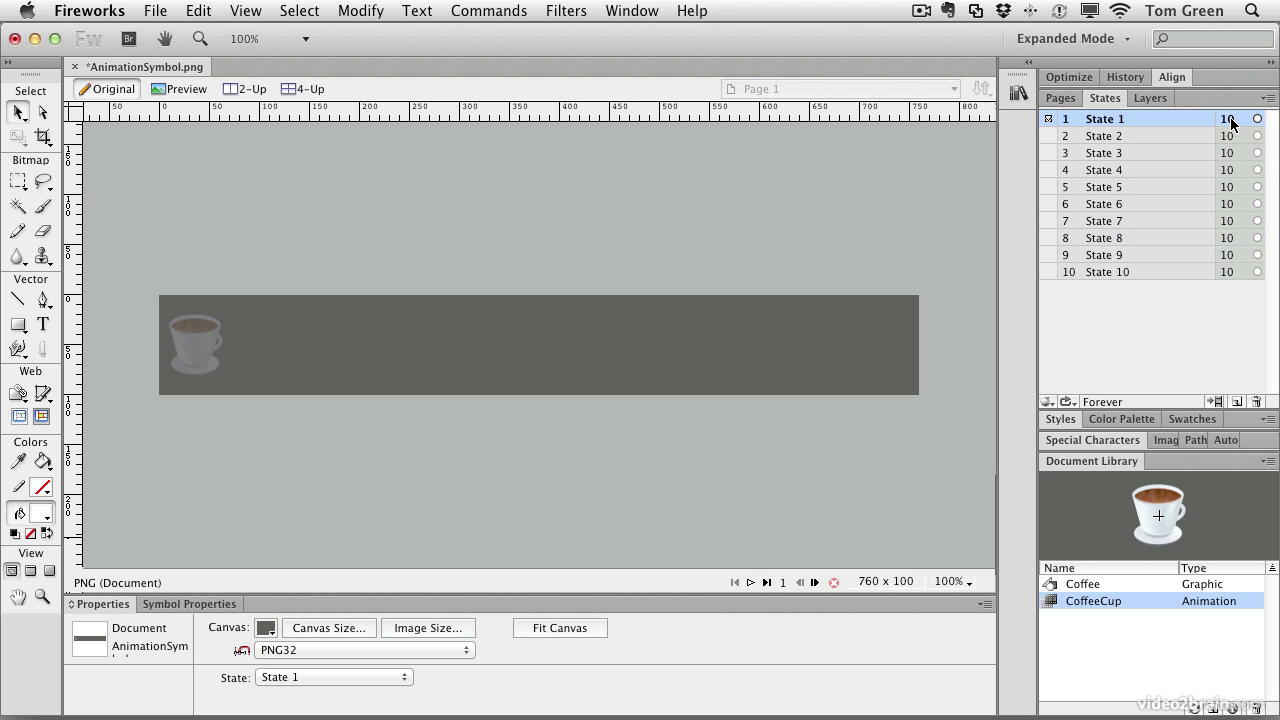
left_click(1232, 273, "shift")
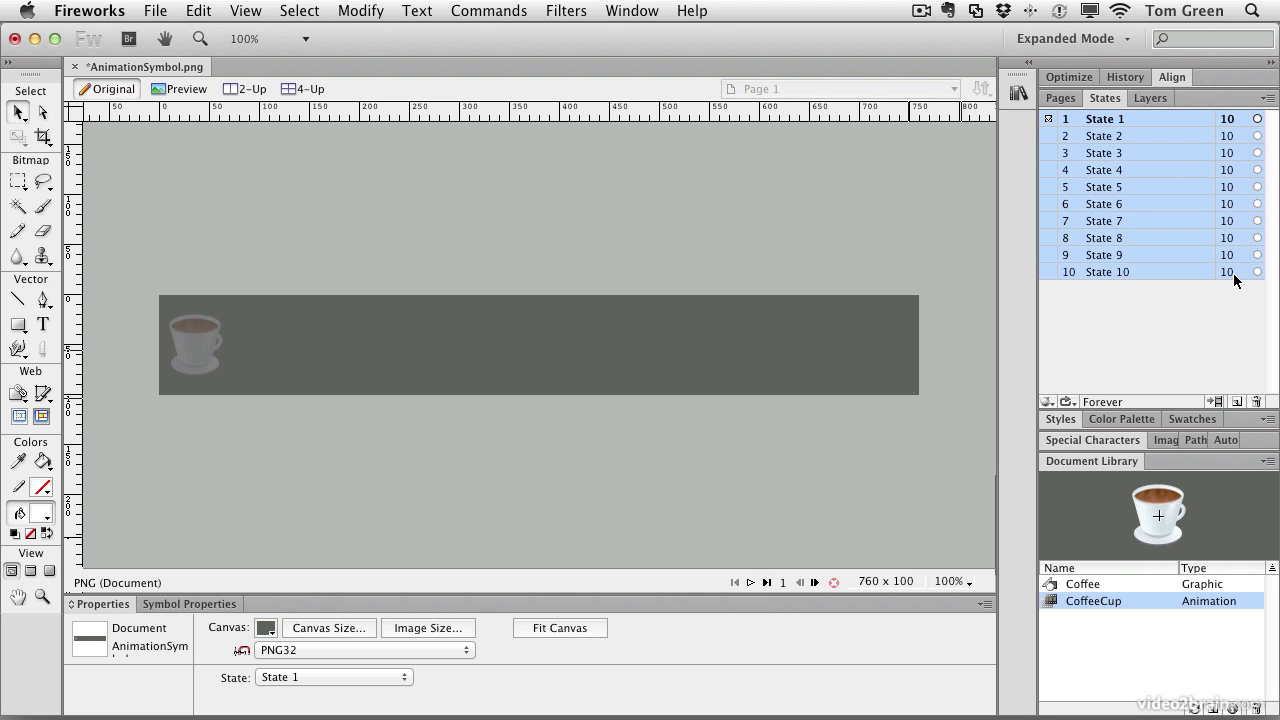
double_click(1229, 119)
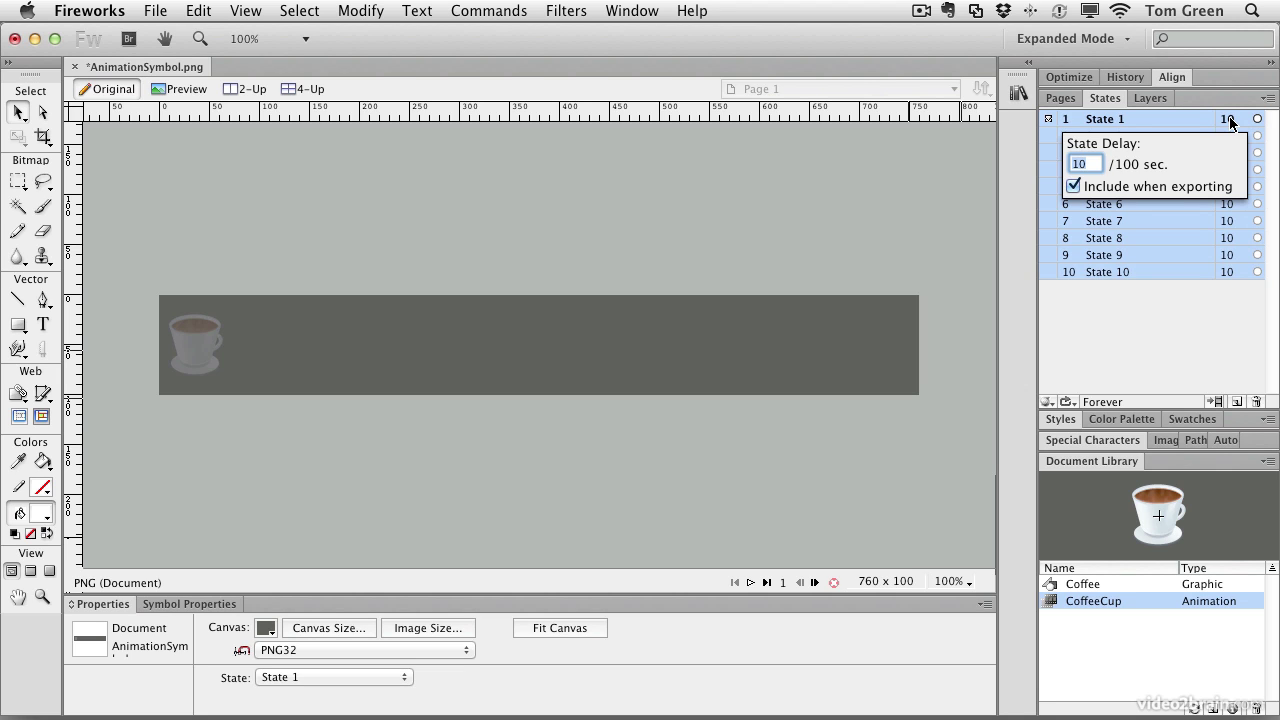